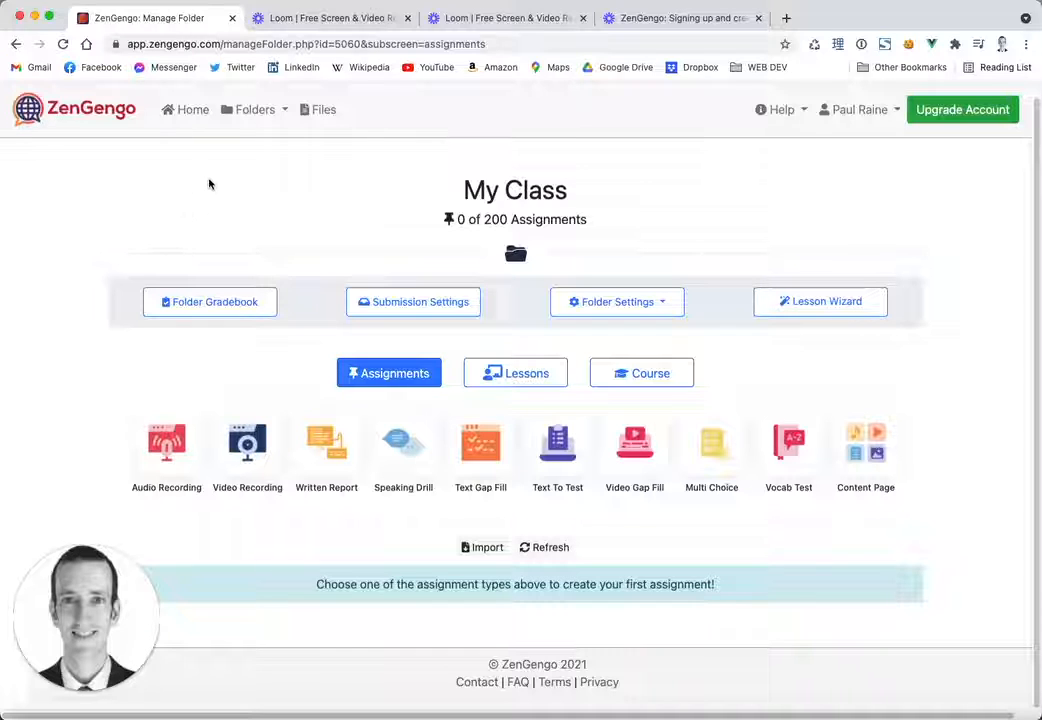
- Start a new Audio Recording assignment in the My Class folder and title it "My Audio"
click(253, 112)
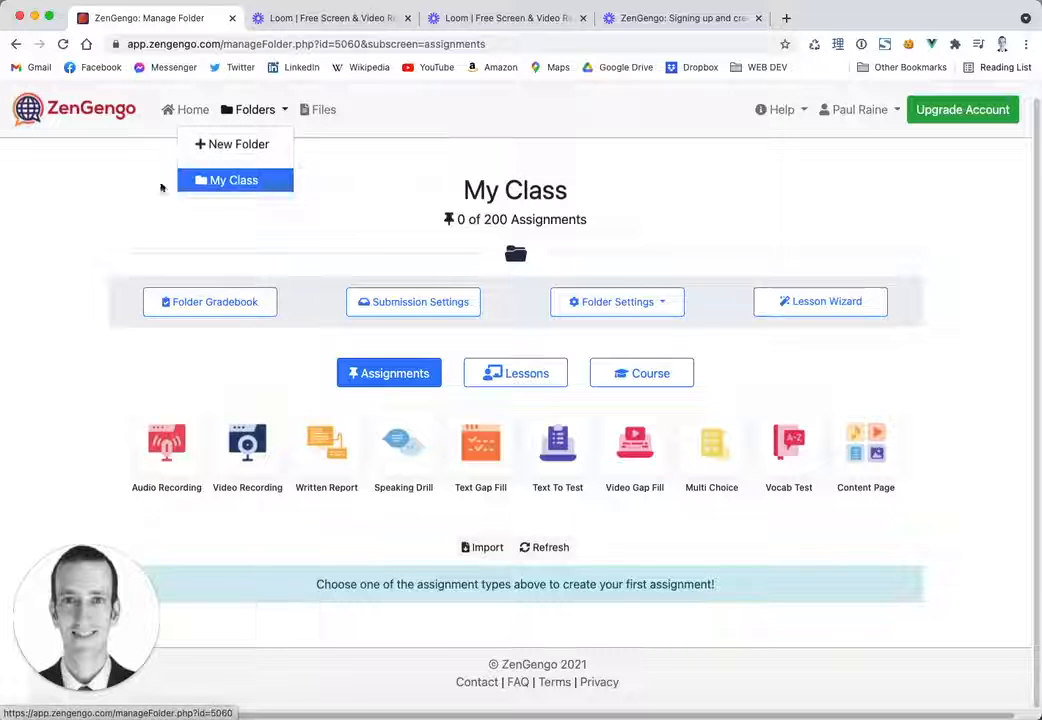
click(236, 184)
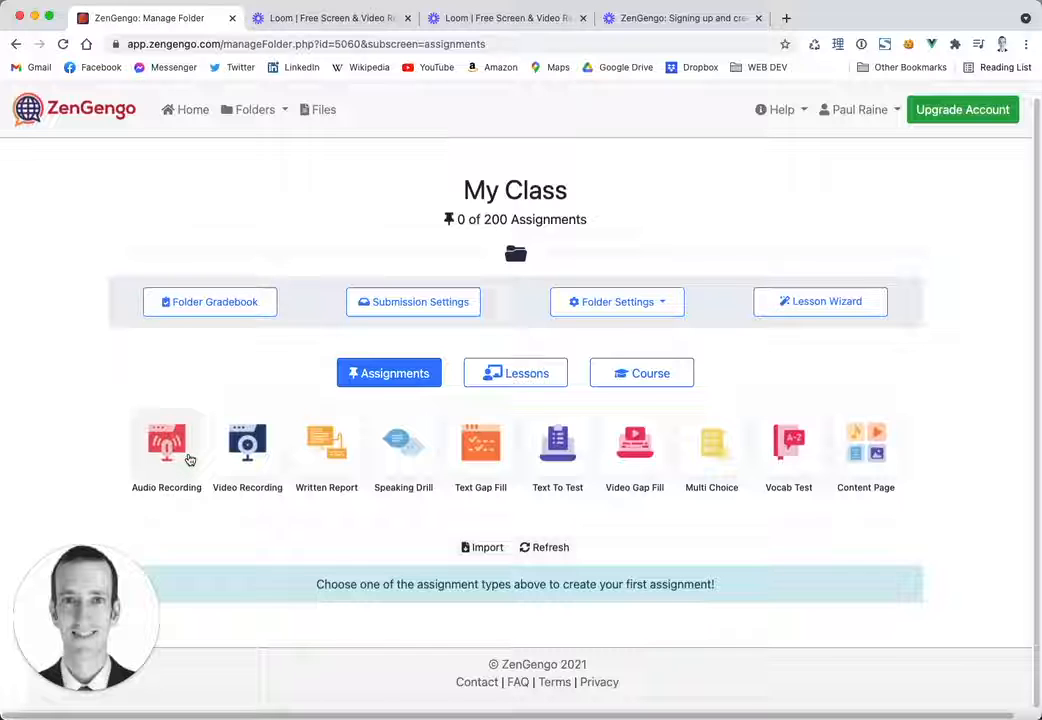
click(189, 459)
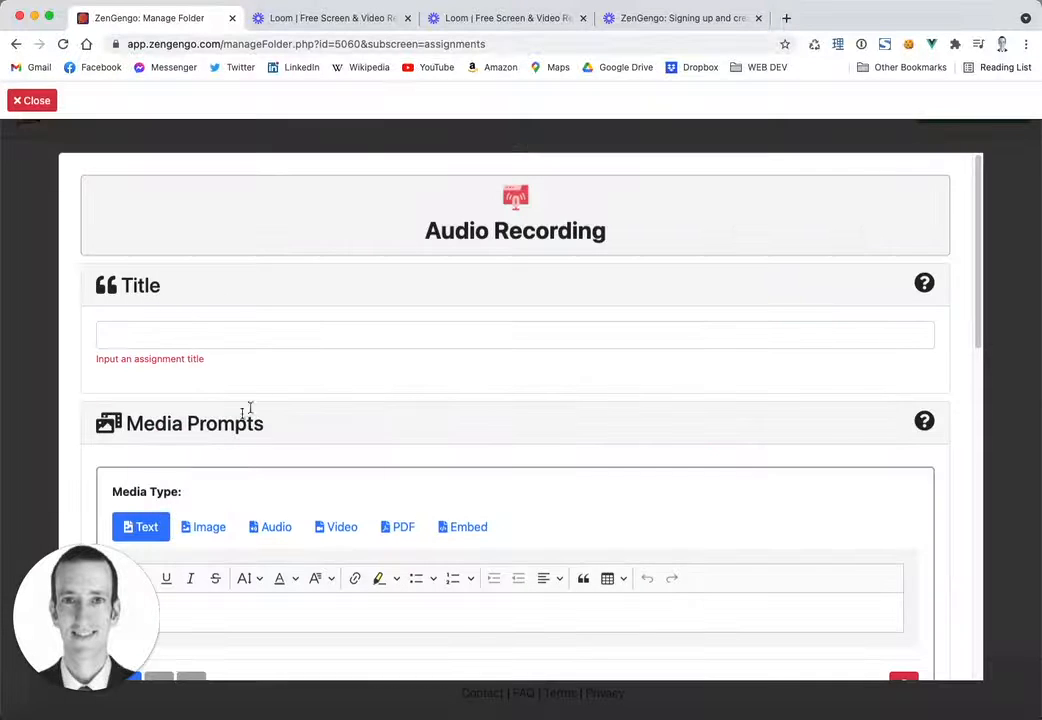
click(252, 336)
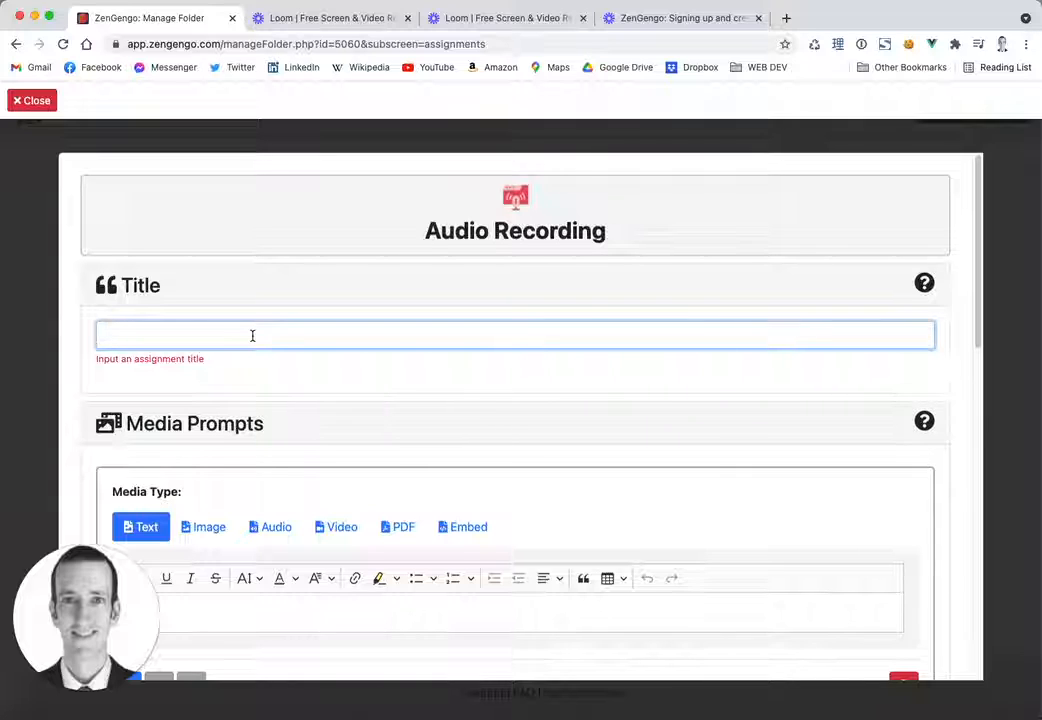
text(My Audio)
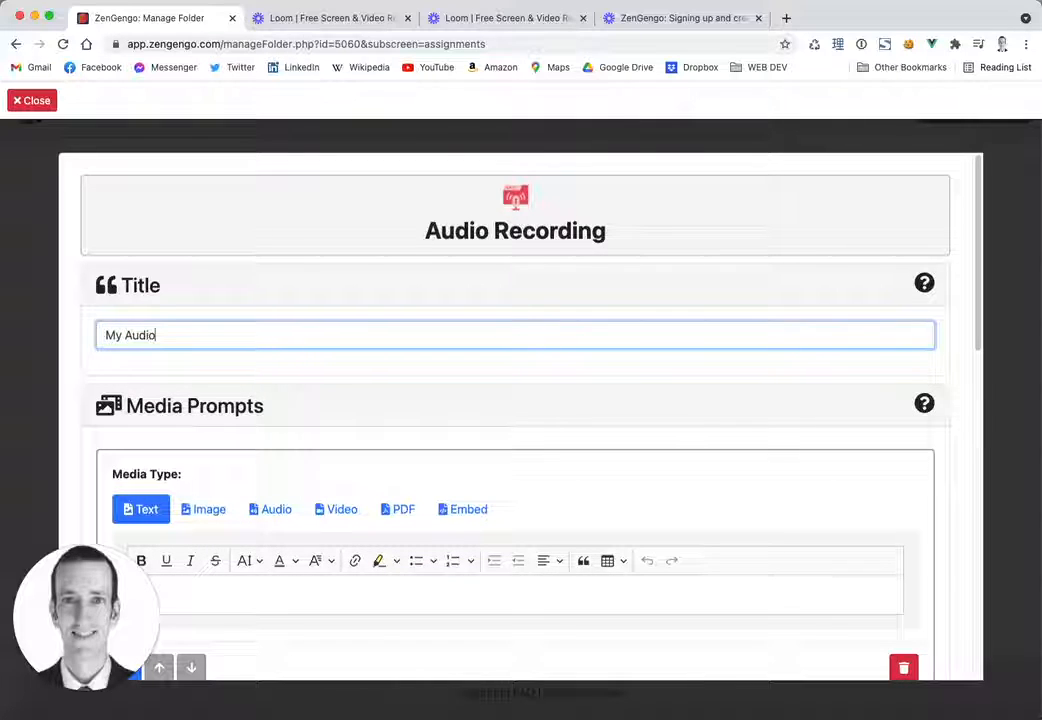
scroll(391, 202, down, 3)
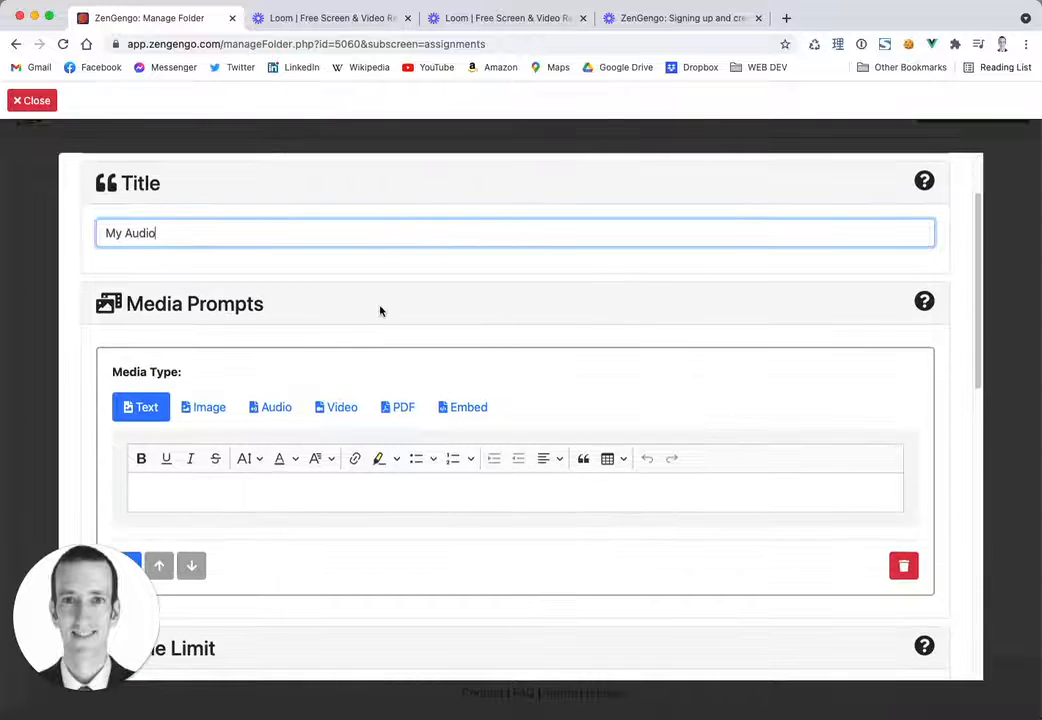
scroll(368, 412, down, 2)
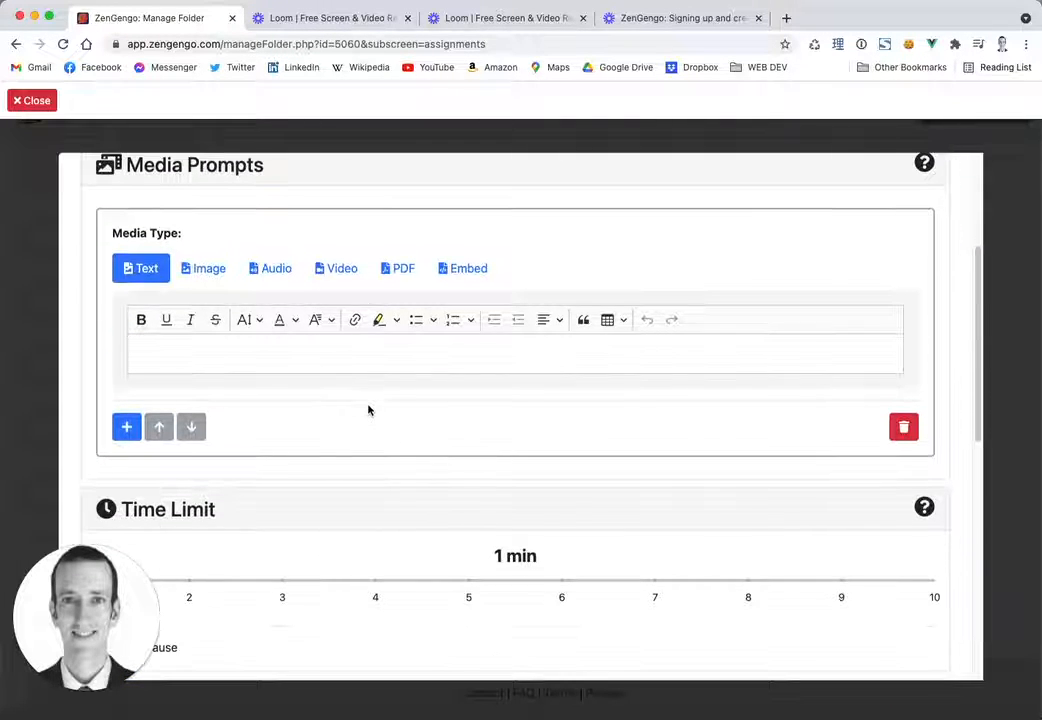
scroll(368, 410, up, 1)
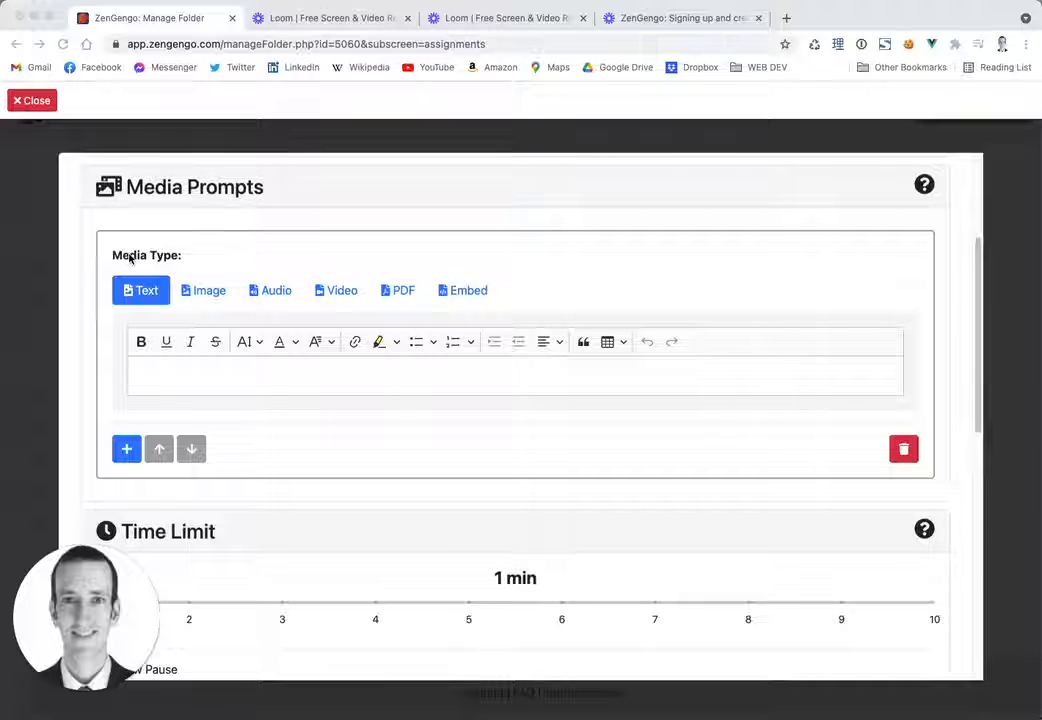
click(215, 374)
text(Desc)
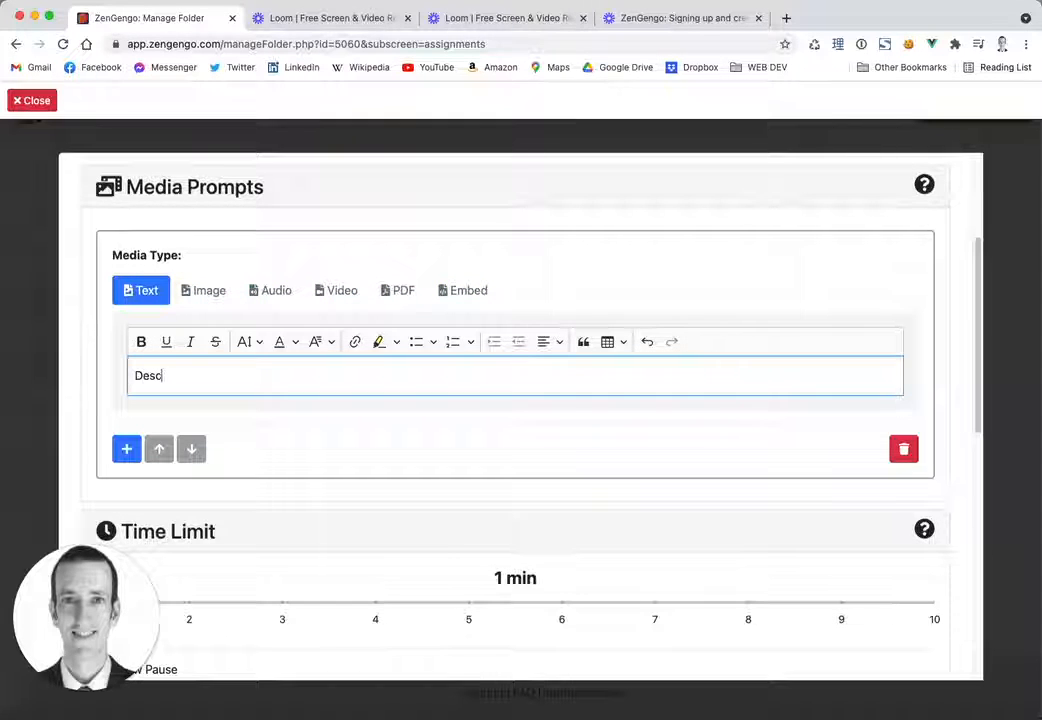
text(ribe your w)
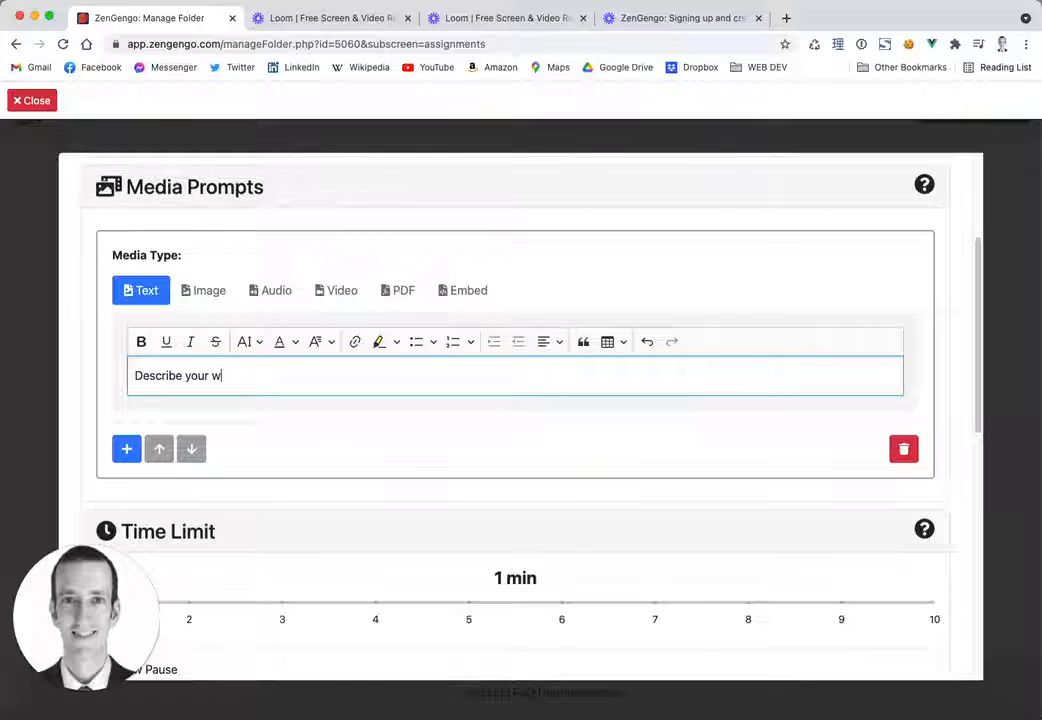
text(eekend)
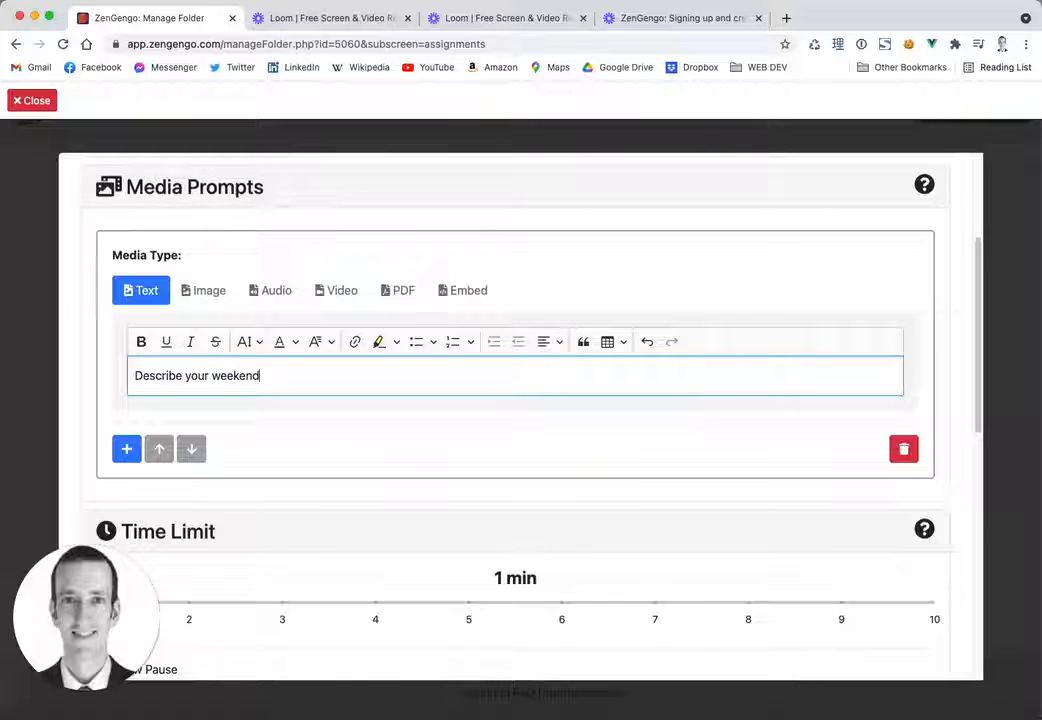
triple_click(190, 376)
key(BackSpace)
- Make the media prompt an image and use the image search to add the picture of a girl with balloons
click(209, 290)
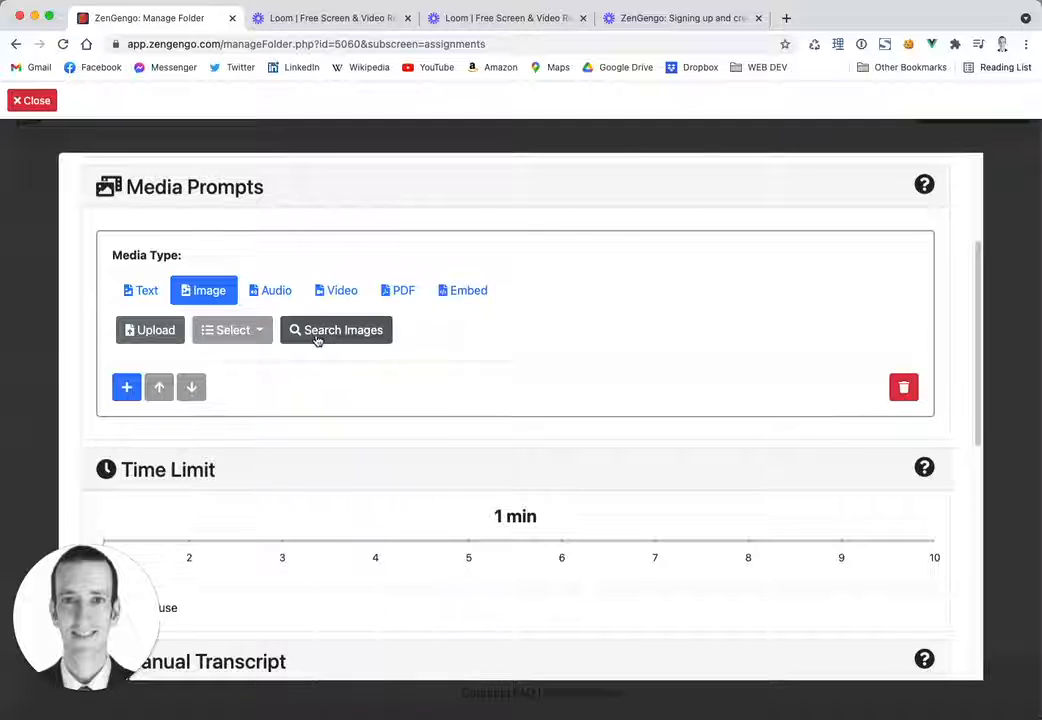
click(164, 335)
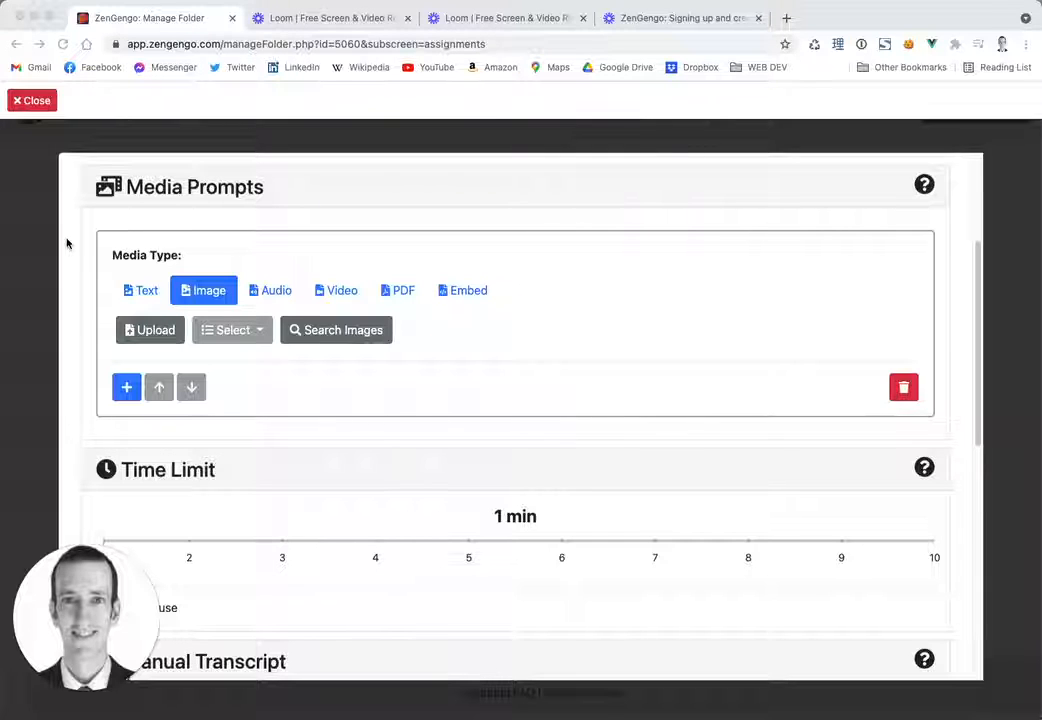
click(338, 334)
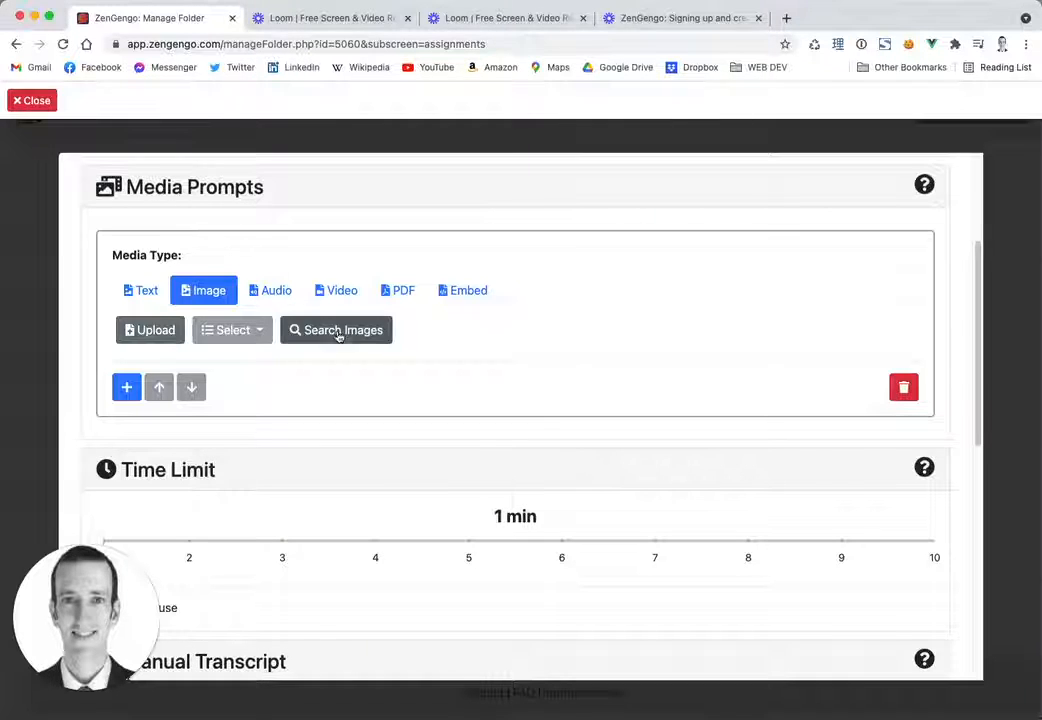
click(342, 338)
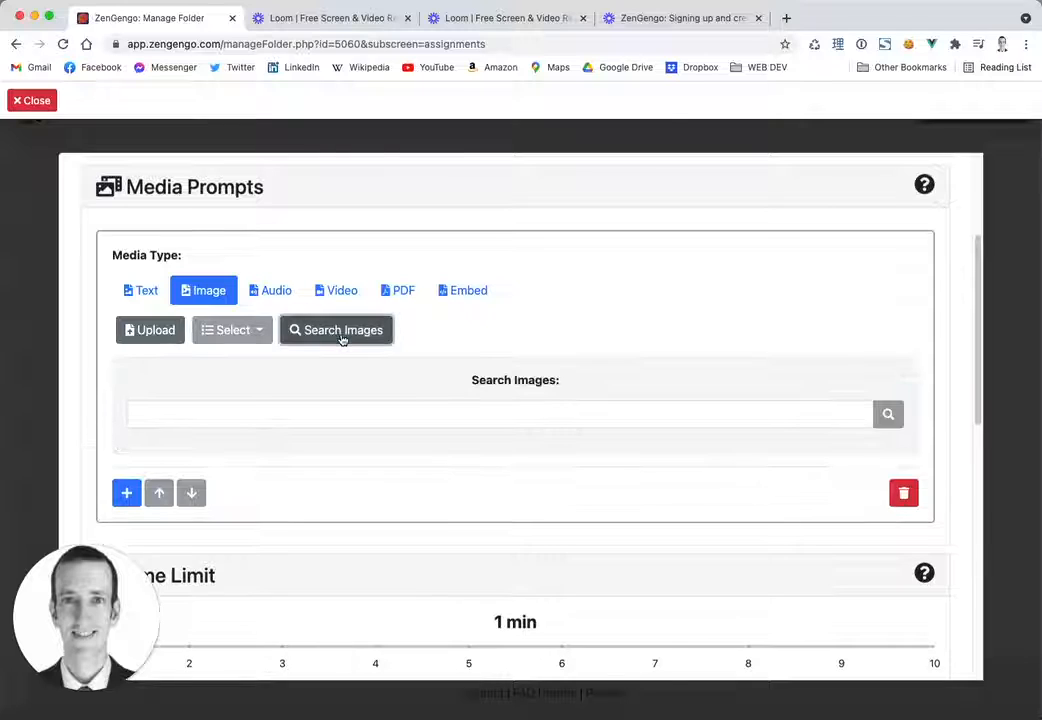
click(296, 414)
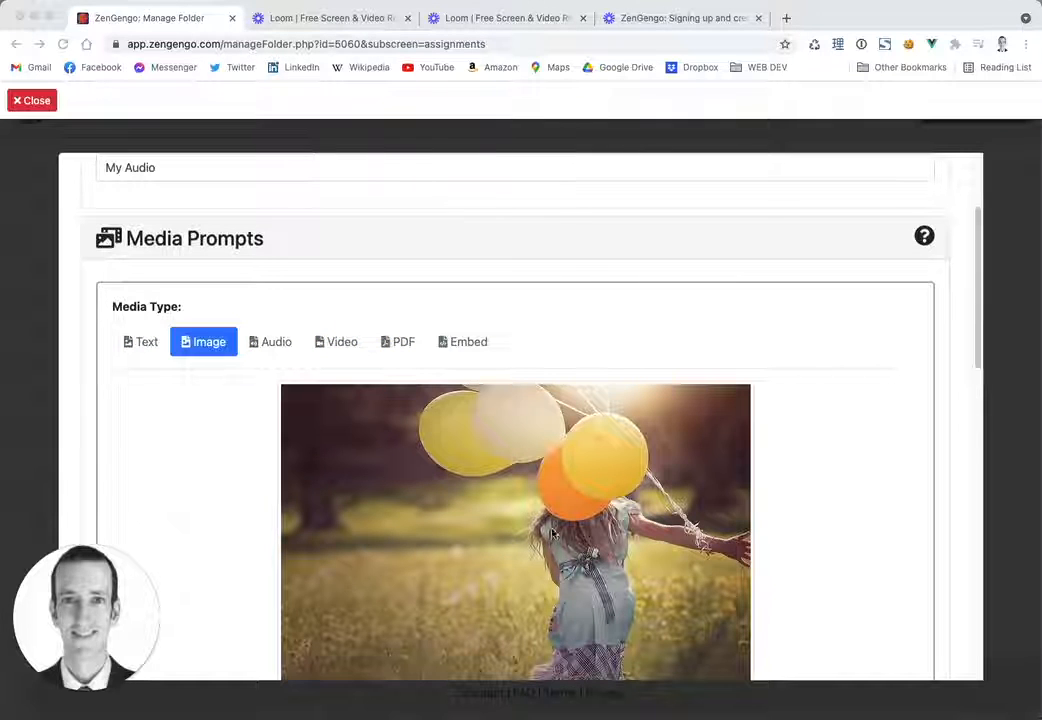
- Add another media prompt to the assignment and move it above the balloon picture
scroll(214, 474, down, 3)
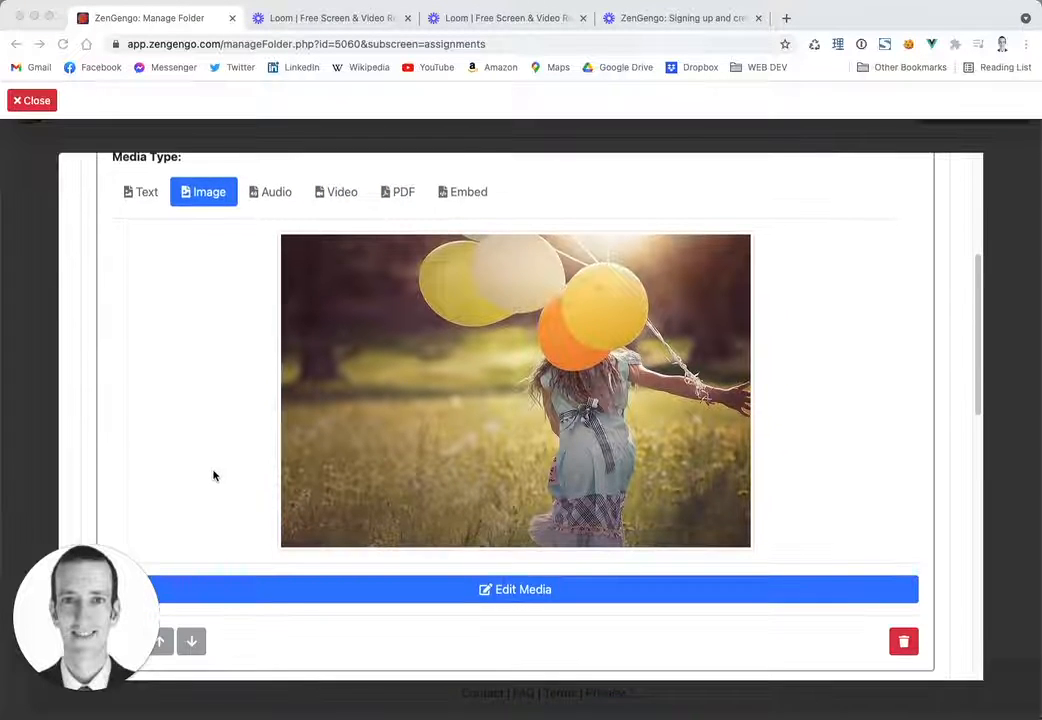
scroll(214, 474, down, 3)
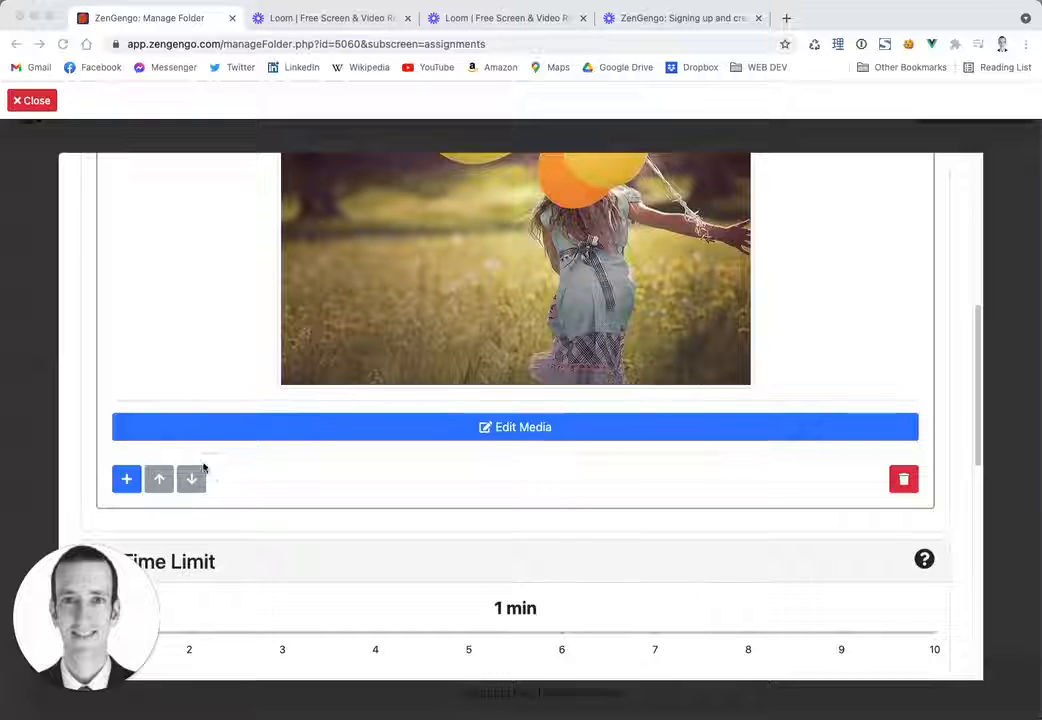
click(123, 488)
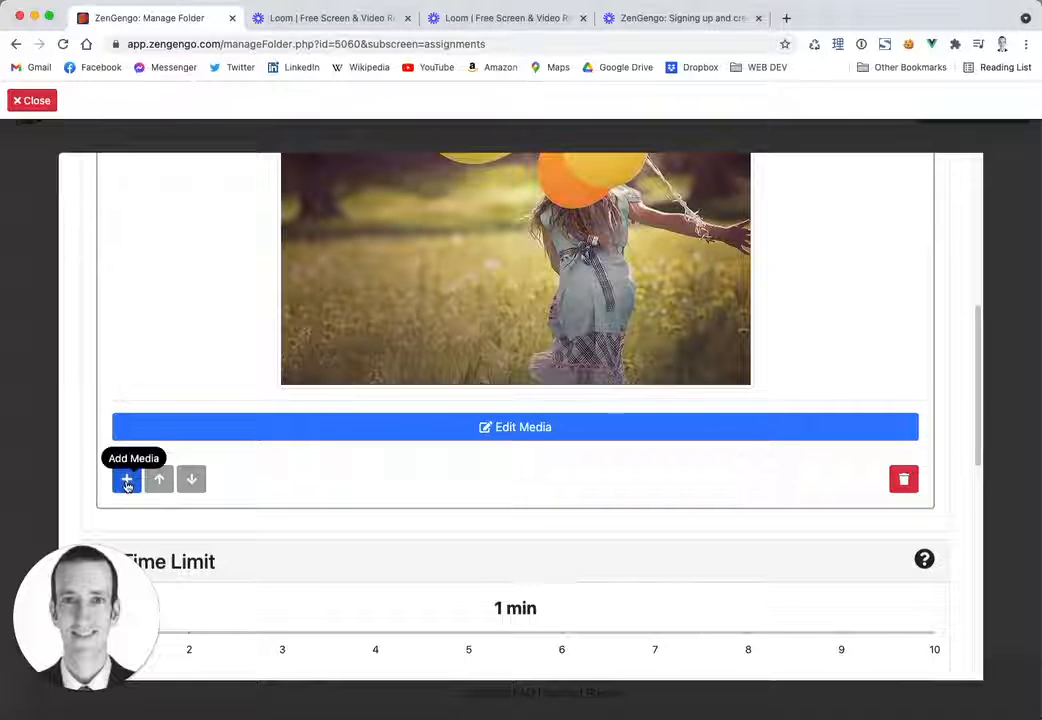
click(127, 482)
scroll(421, 514, down, 4)
click(159, 421)
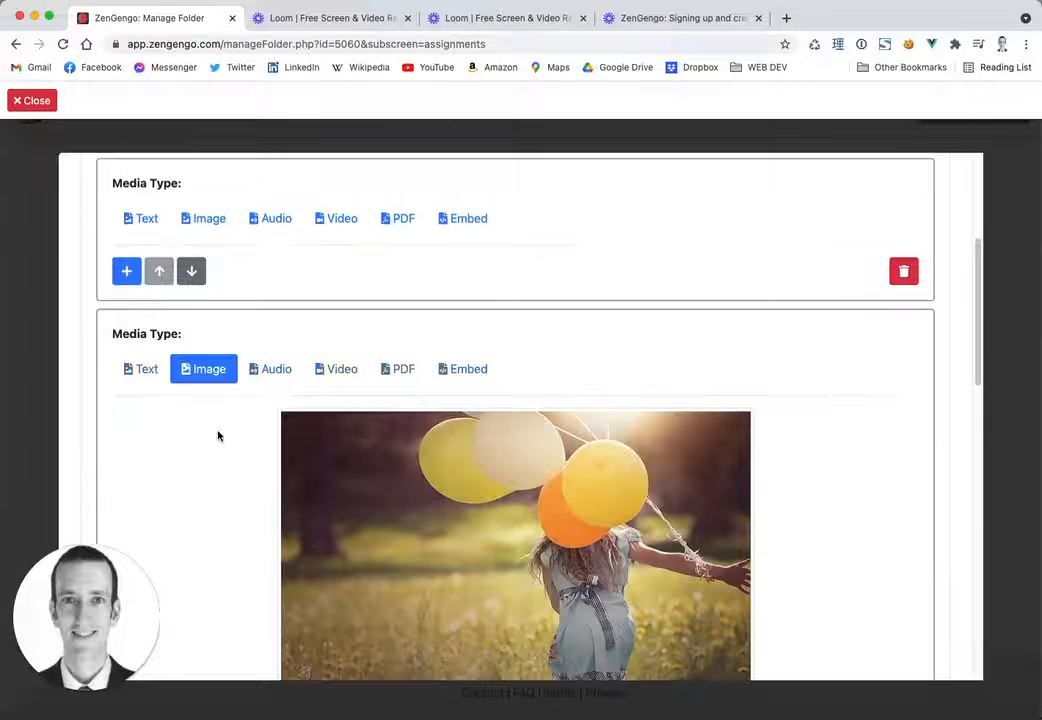
- Make the empty media prompt a text prompt reading "Look at the picture and describe the image!"
scroll(200, 465, up, 1)
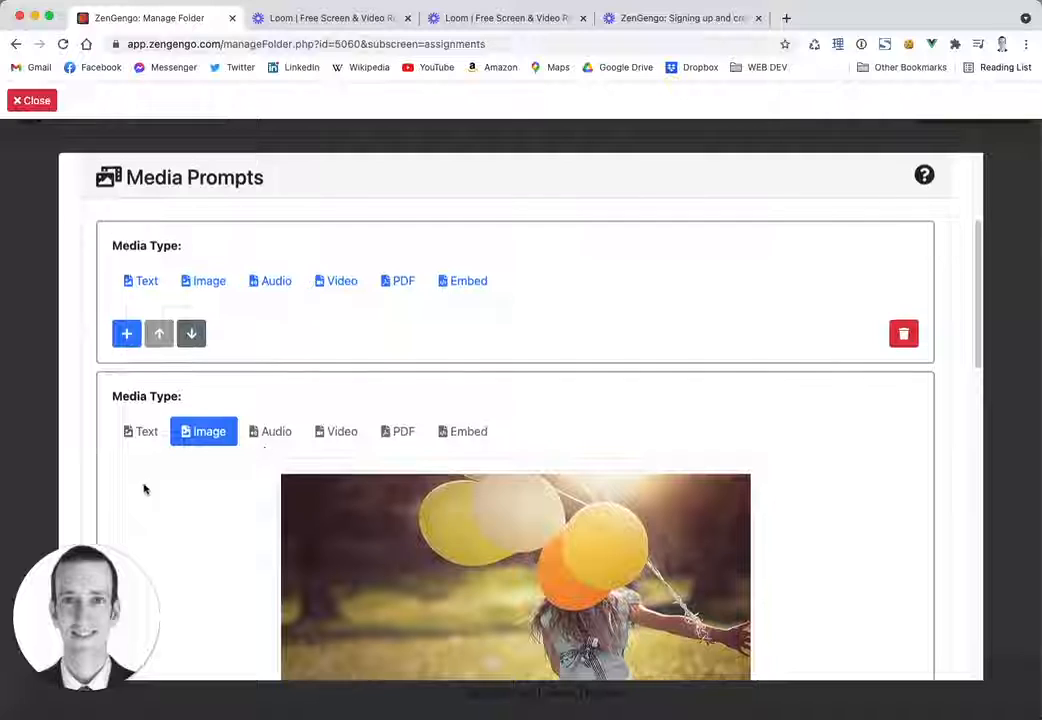
click(146, 283)
click(219, 365)
text(L)
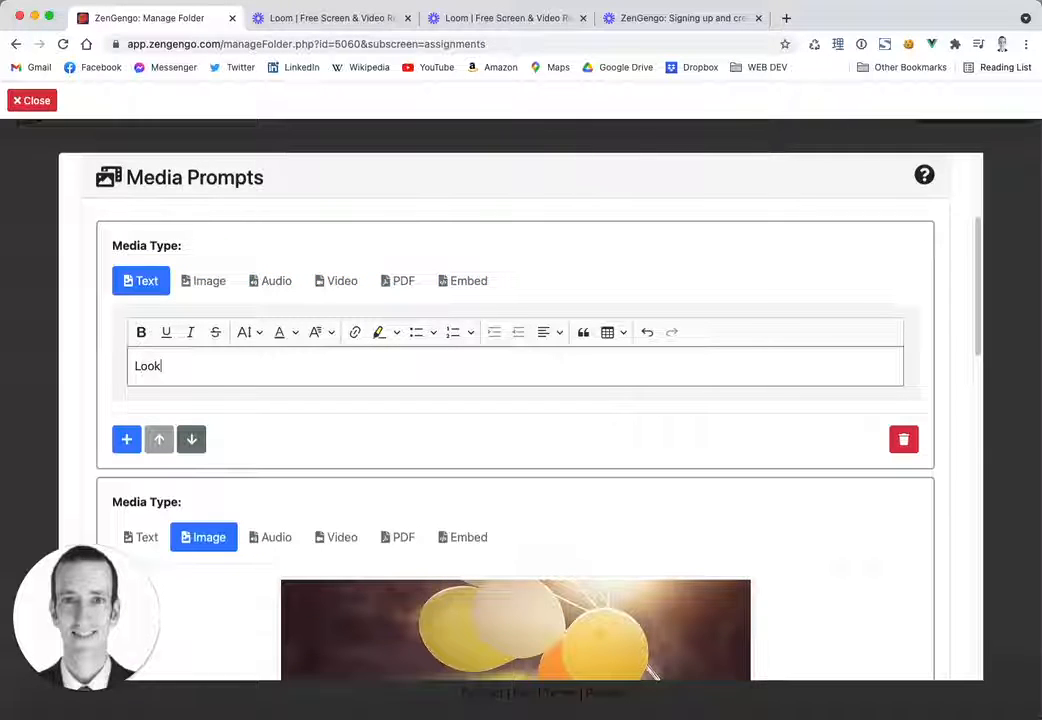
text(ook at the picture an)
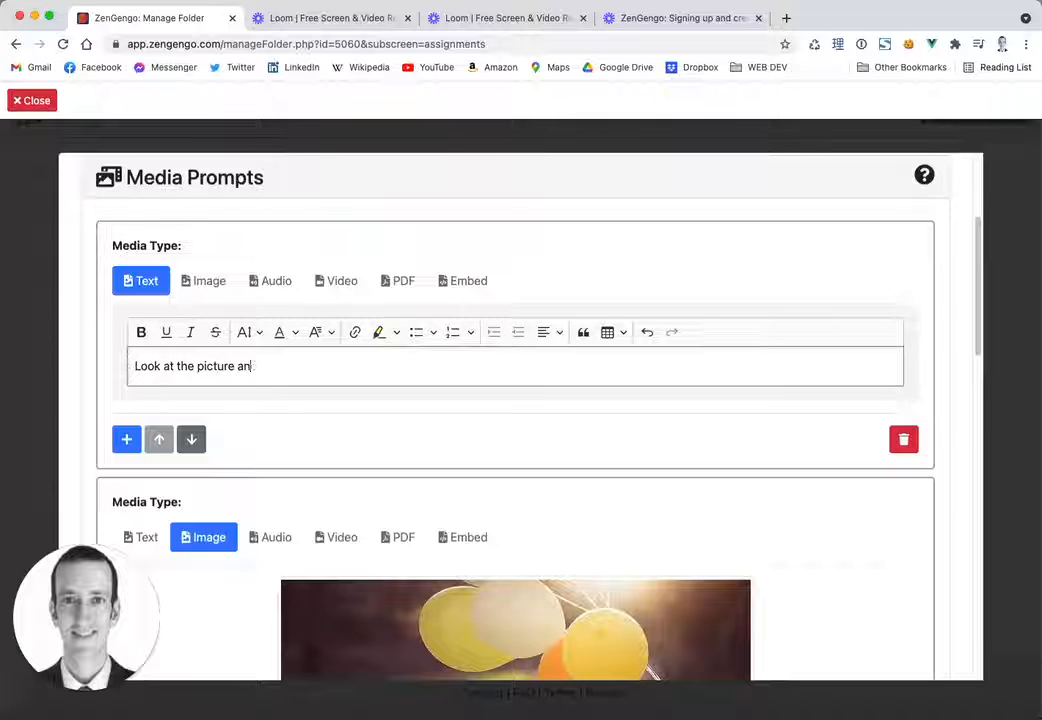
text(d describe the image!)
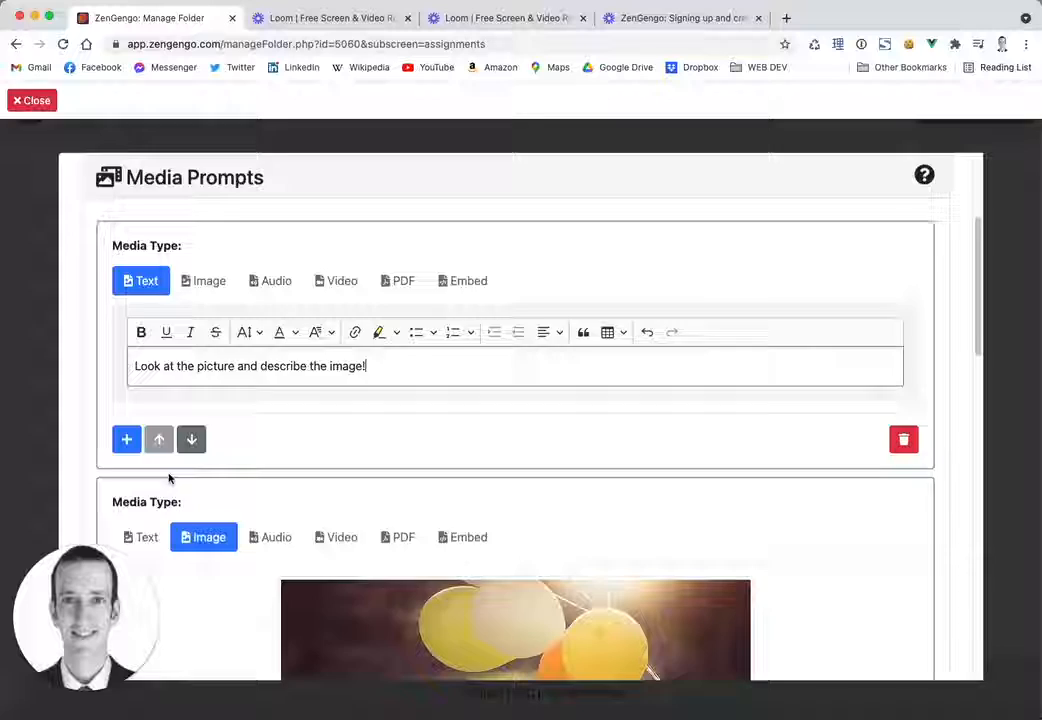
- Set the assignment's recording time limit to 1 minute
scroll(167, 480, down, 10)
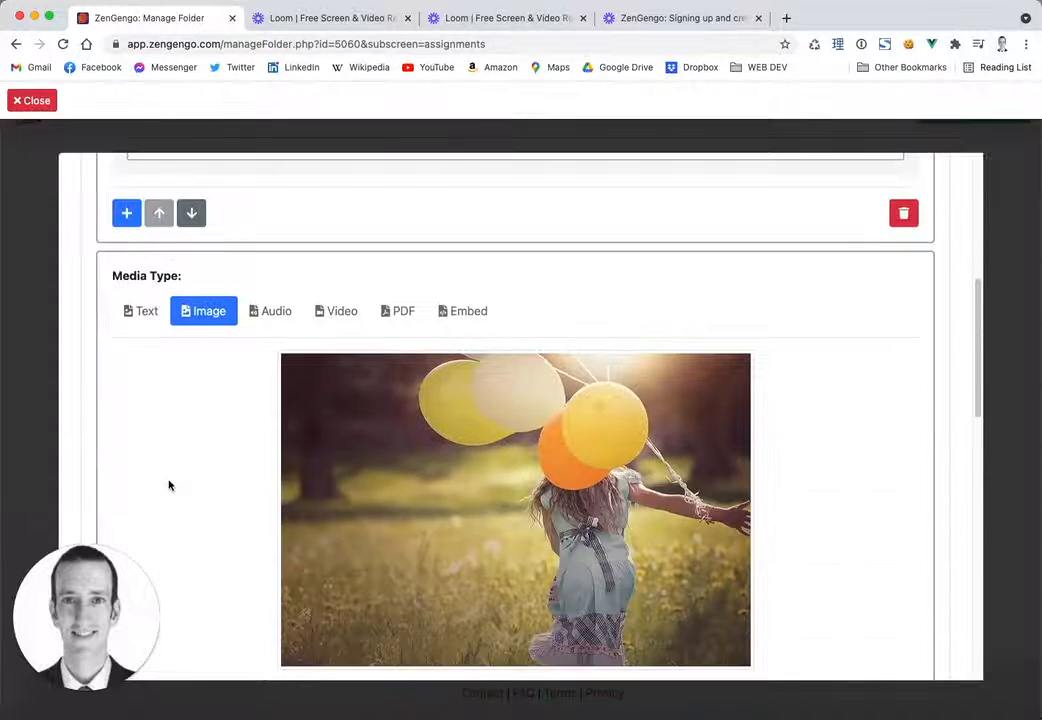
scroll(168, 487, down, 1)
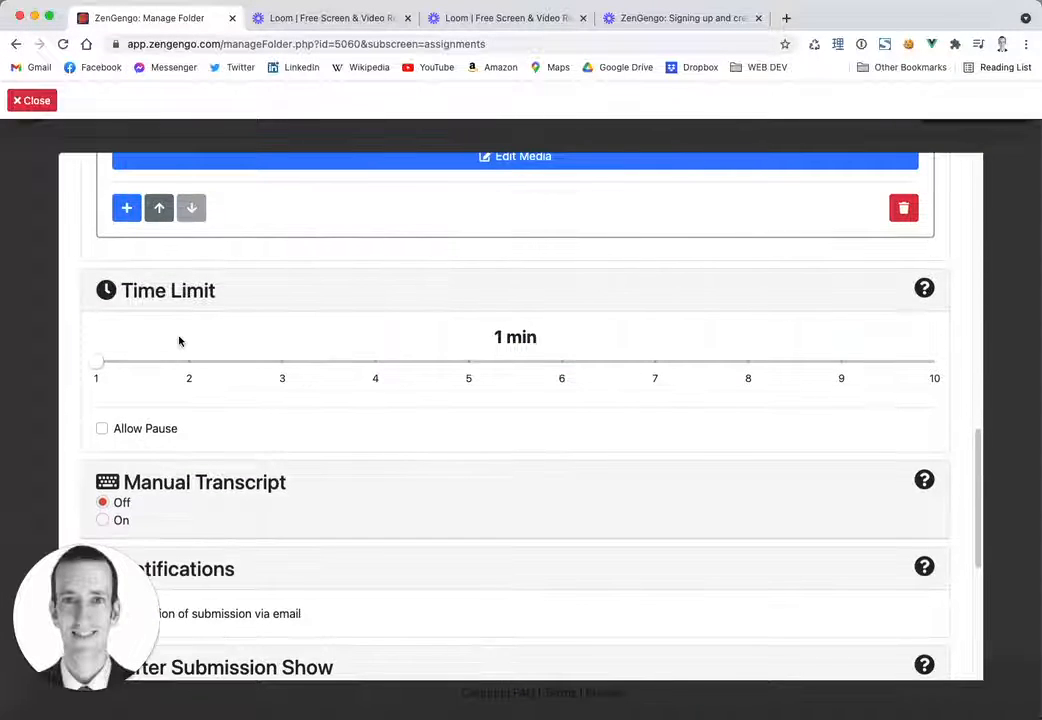
drag(98, 363, 63, 376)
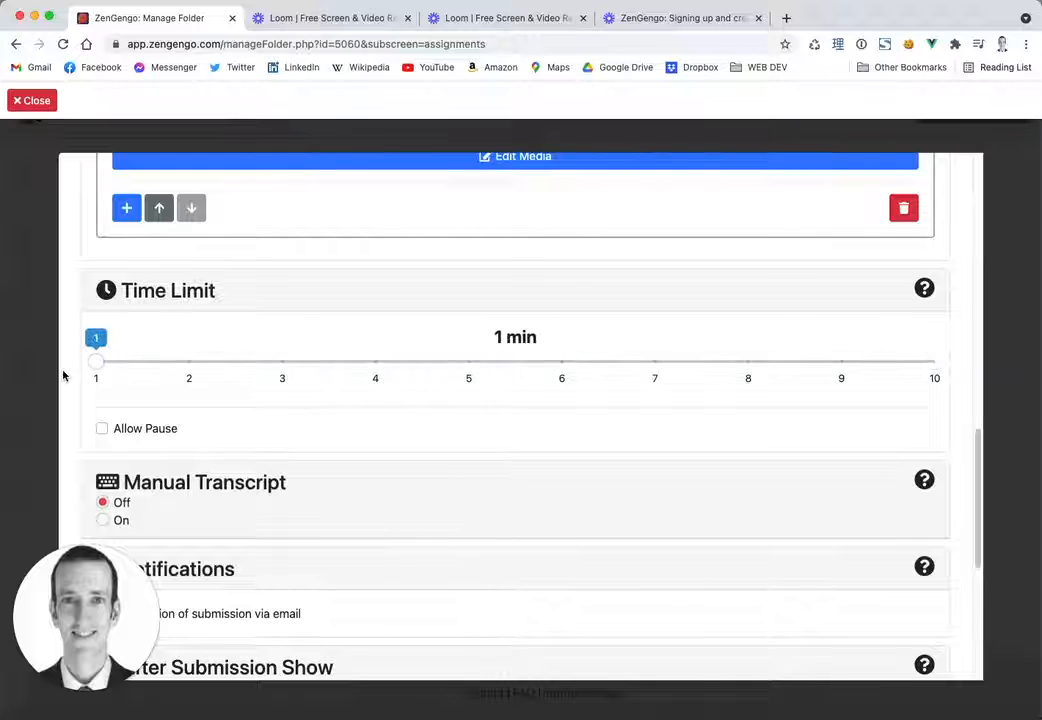
- Turn on Manual Transcript to examine its word count, language and grammar check options, and switch it back off
scroll(501, 517, down, 5)
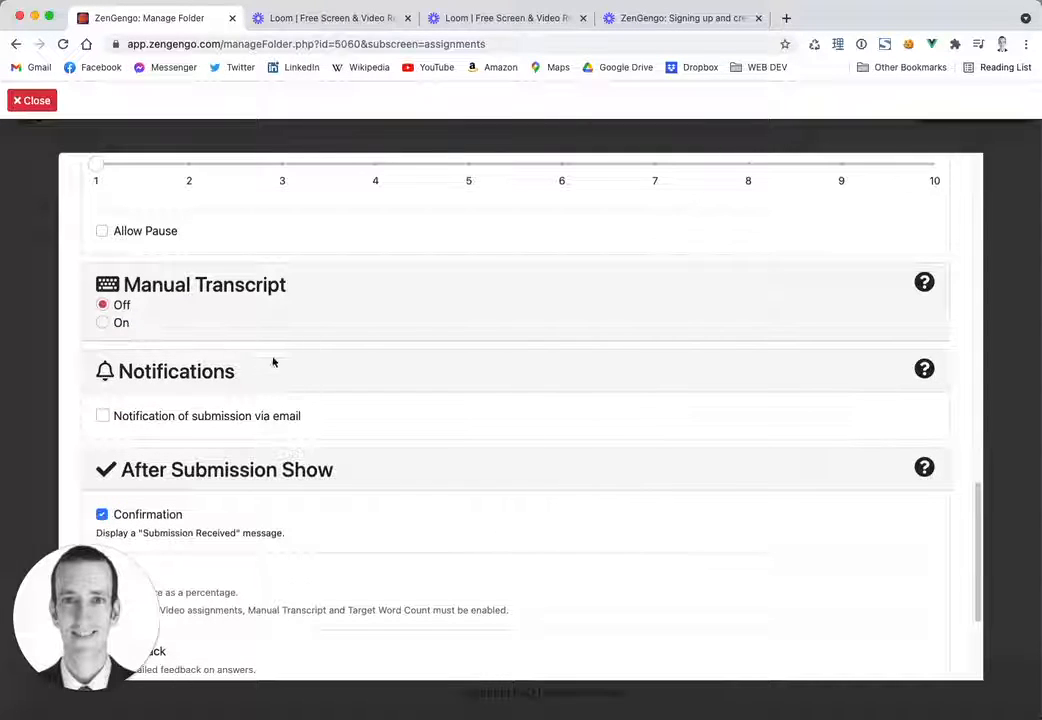
click(112, 323)
scroll(295, 456, down, 1)
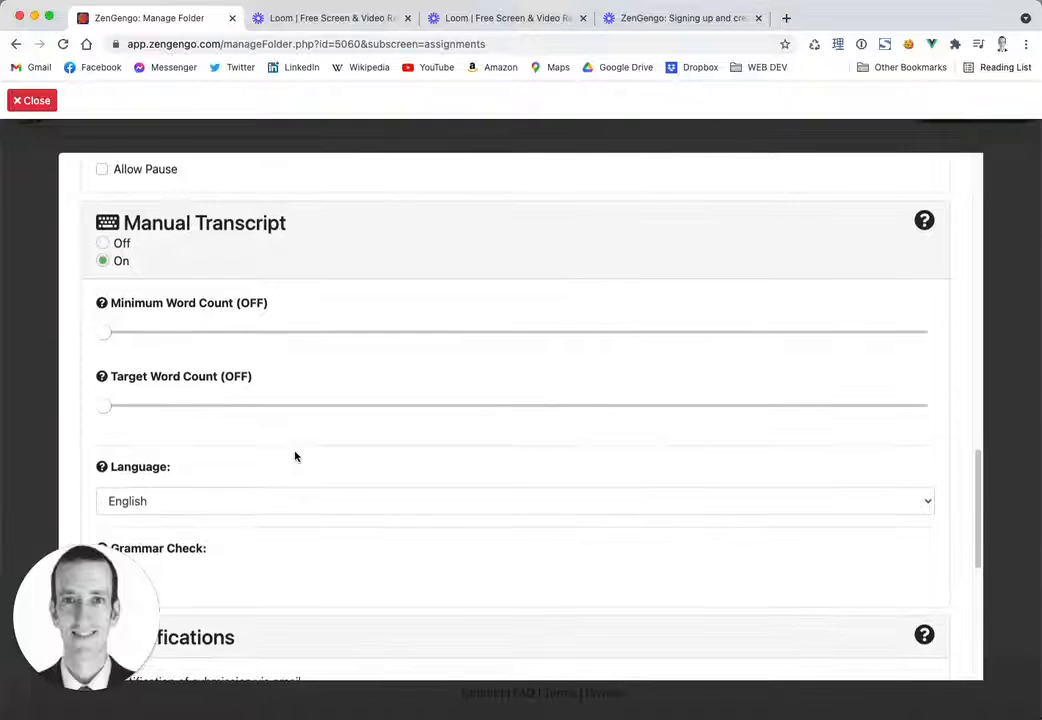
scroll(295, 456, down, 1)
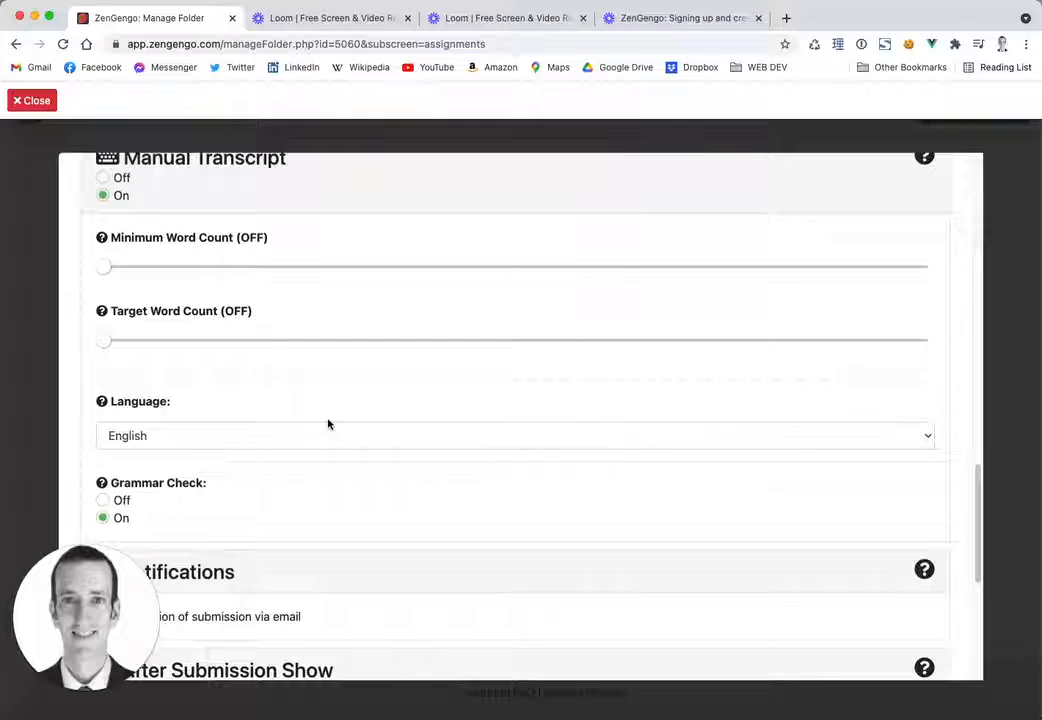
scroll(286, 443, up, 1)
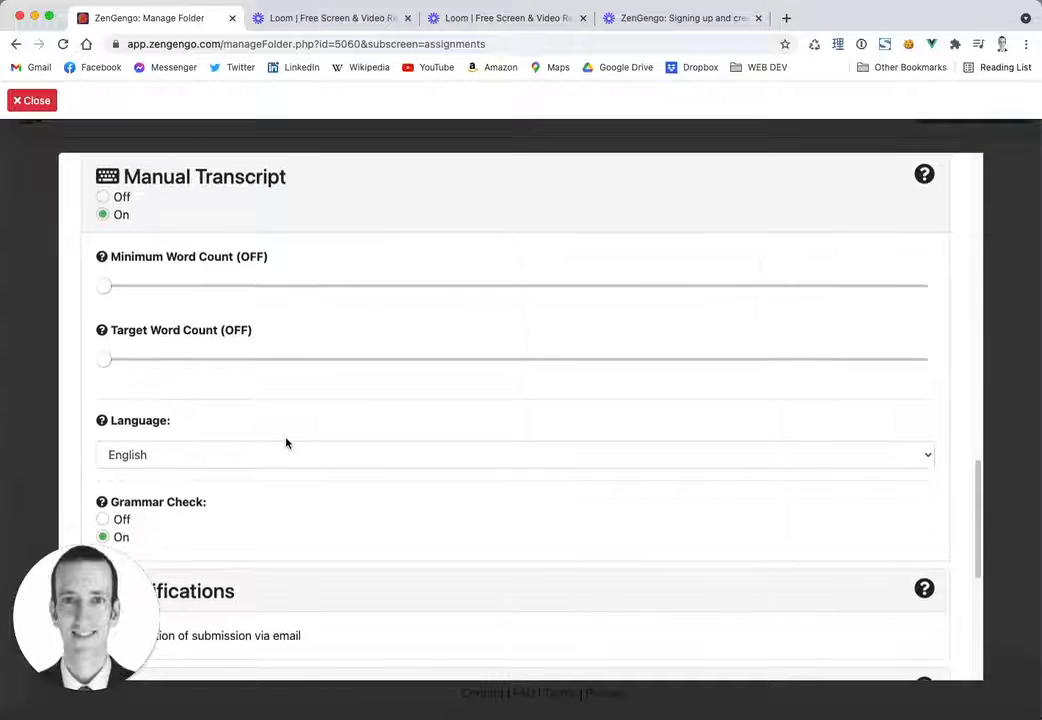
scroll(286, 443, up, 1)
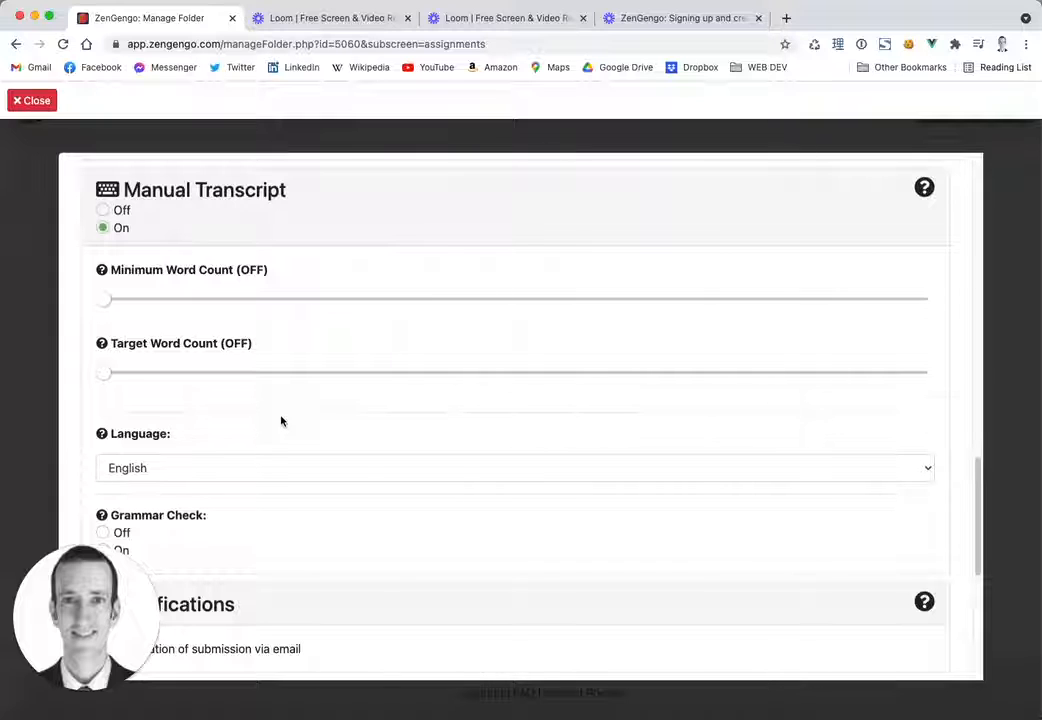
scroll(281, 422, up, 1)
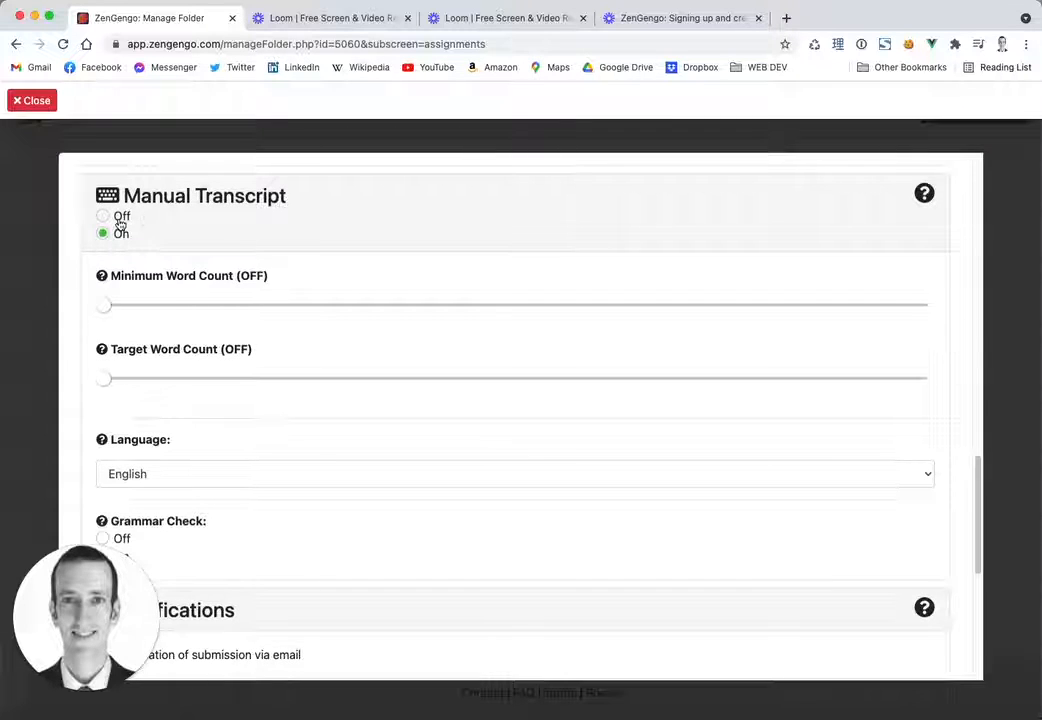
click(104, 216)
- Review the assignment's notification, after-submission and custom feedback settings
scroll(546, 456, up, 1)
scroll(546, 456, down, 3)
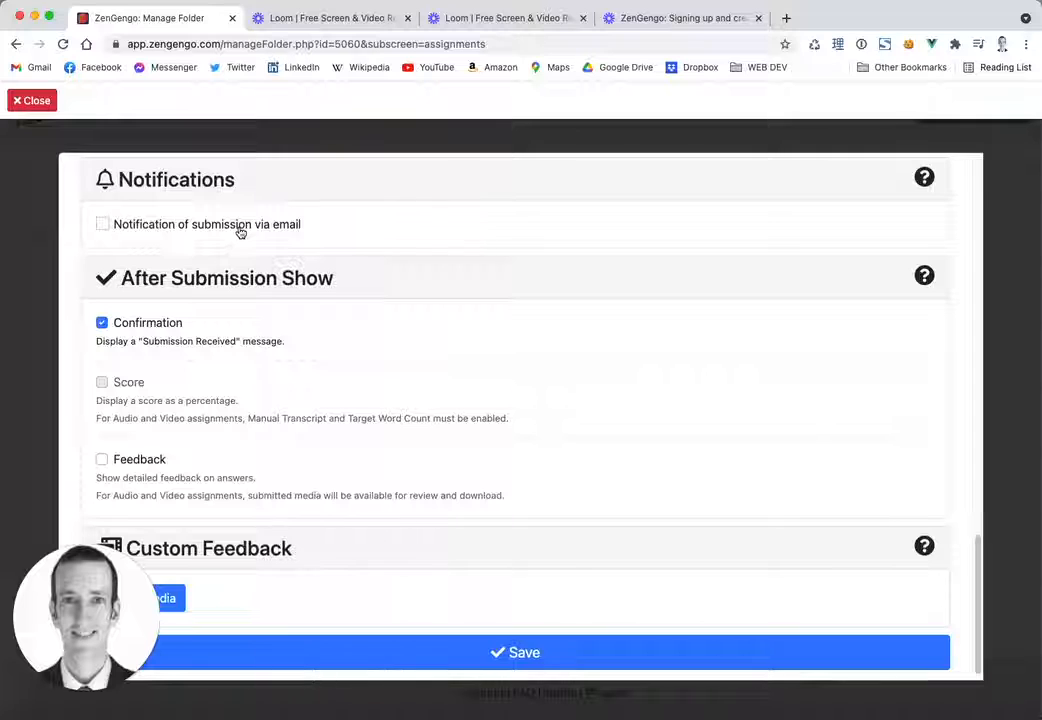
scroll(540, 402, down, 1)
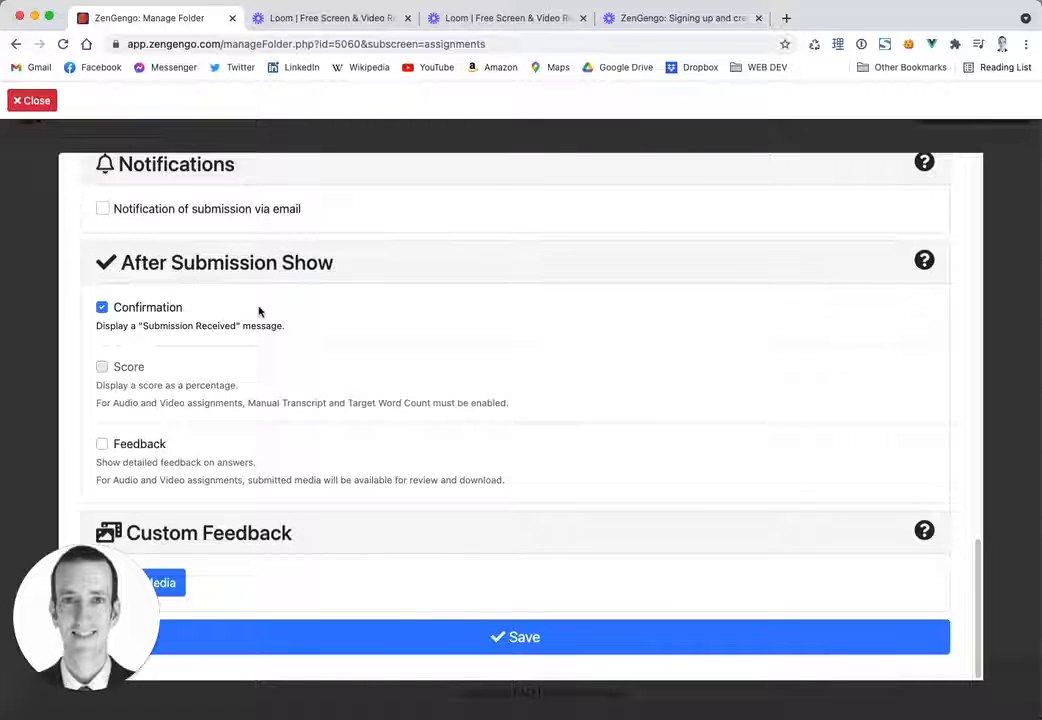
- Enable showing students detailed feedback after submission, alongside the confirmation message
drag(309, 335, 93, 331)
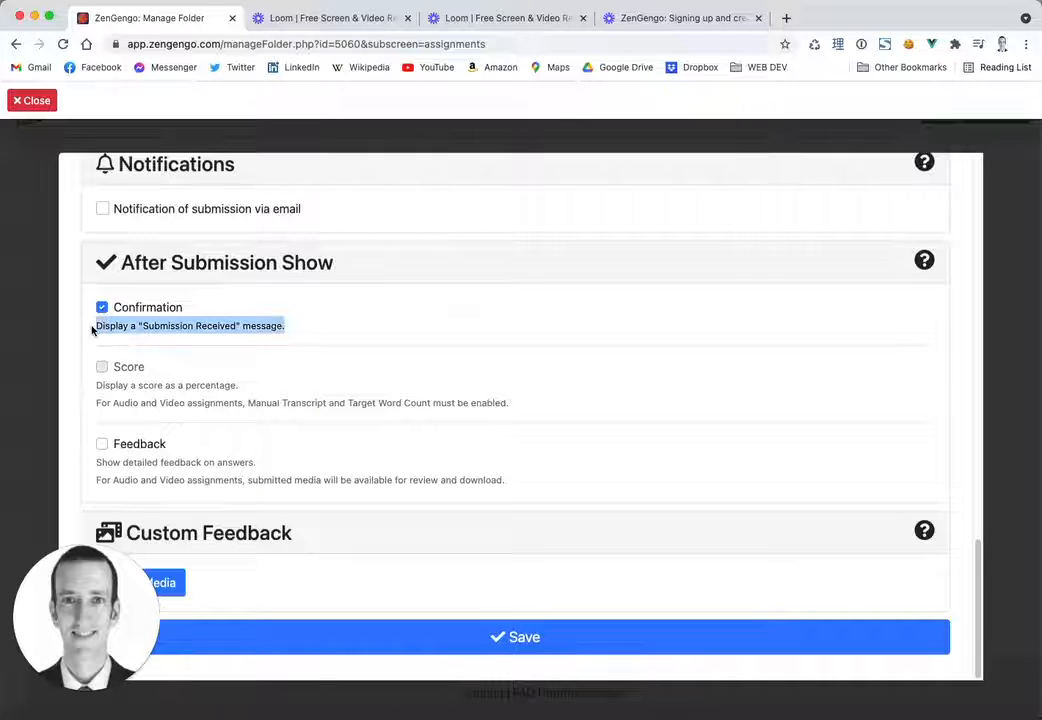
click(155, 447)
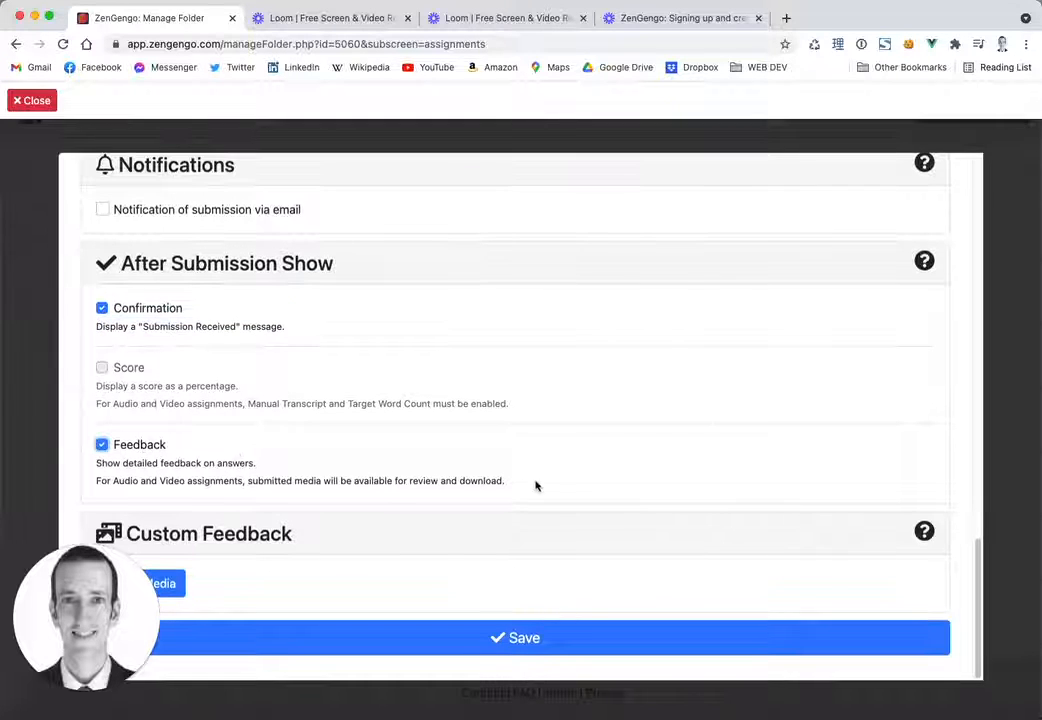
drag(535, 486, 93, 484)
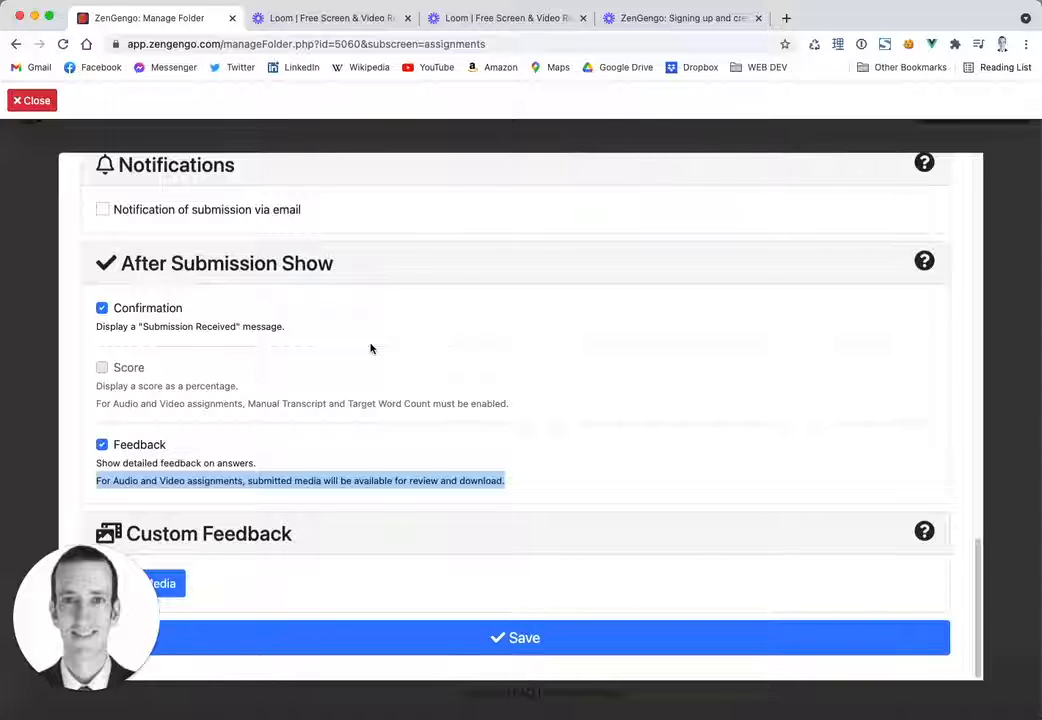
drag(86, 617, 1041, 600)
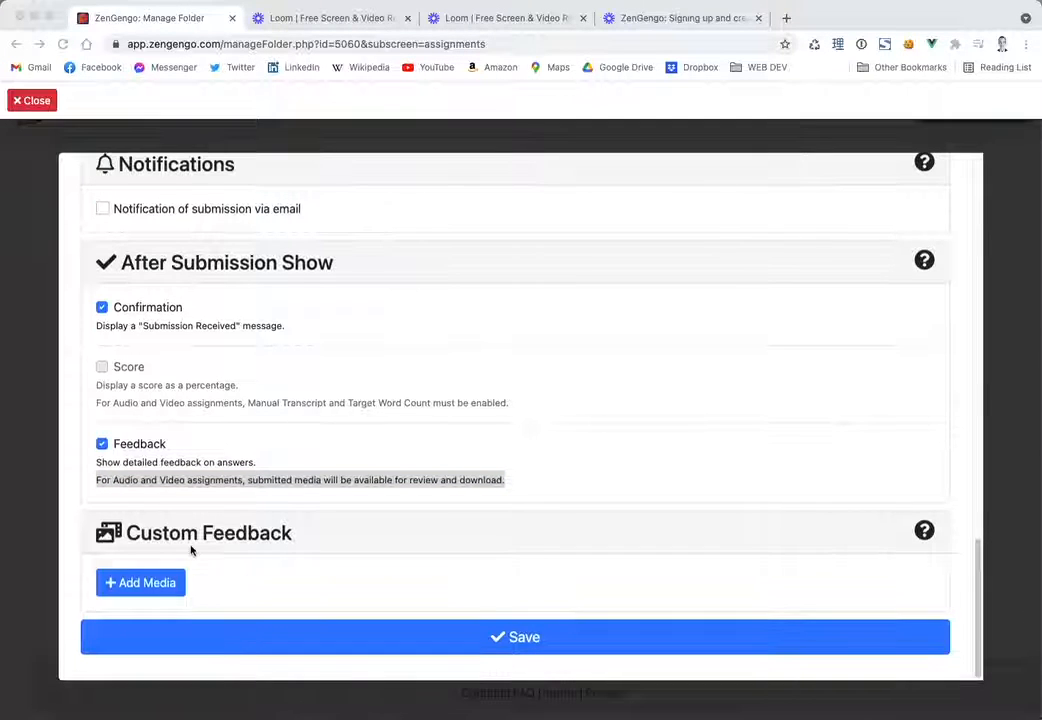
- Add a text item to the assignment's custom feedback reading "Thank you for your submission!"
click(162, 586)
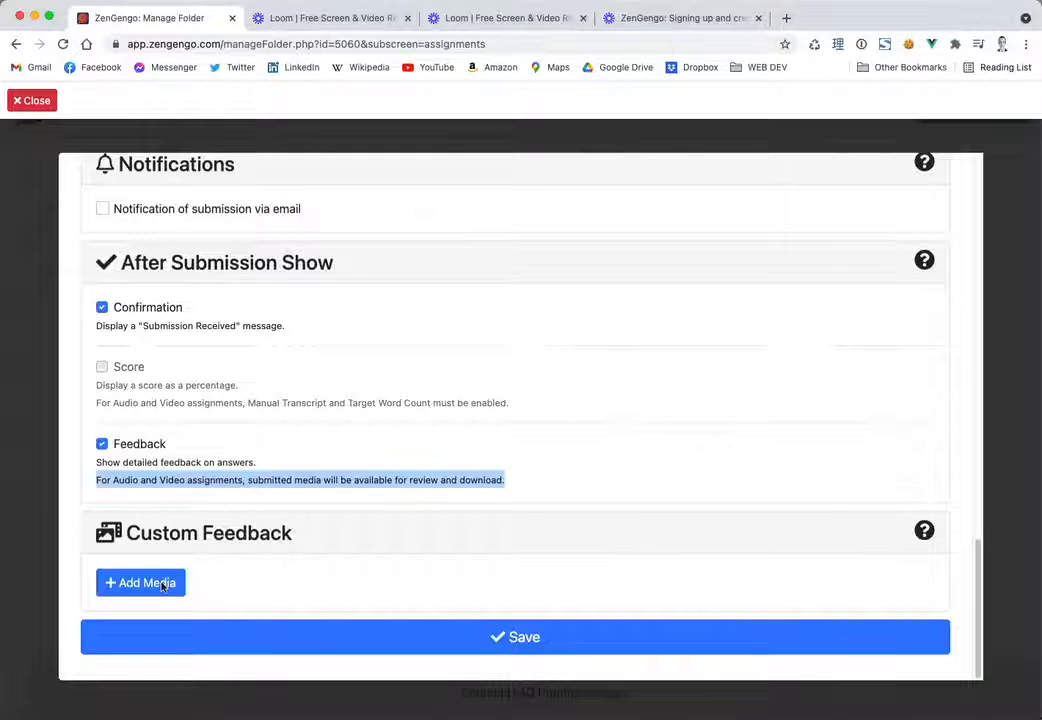
click(163, 586)
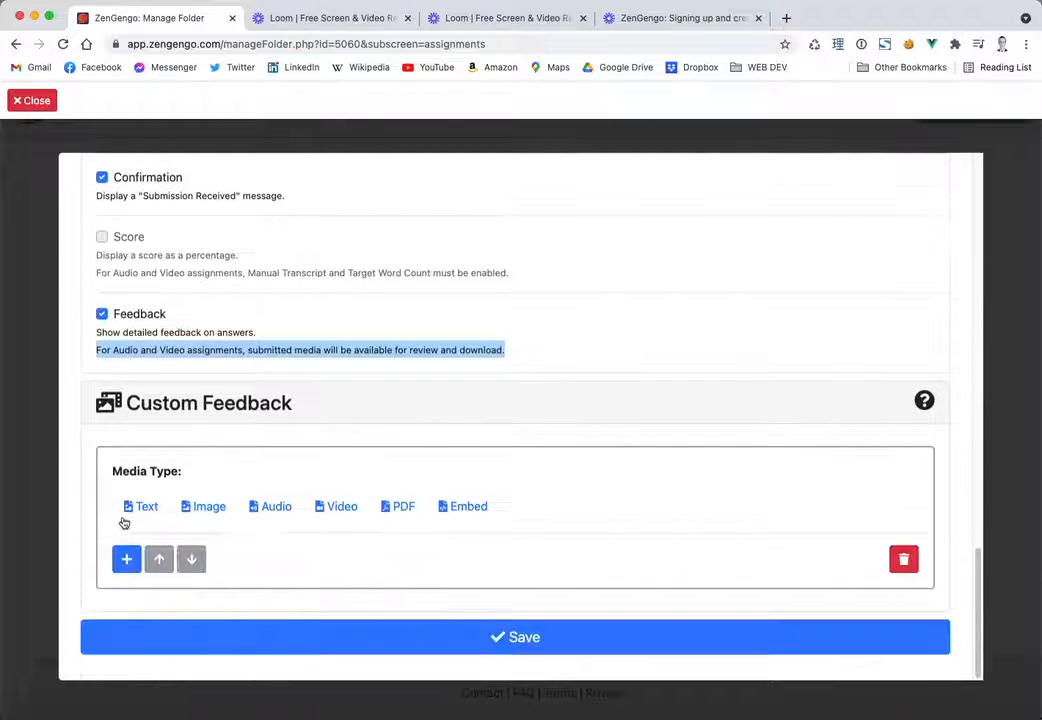
click(142, 510)
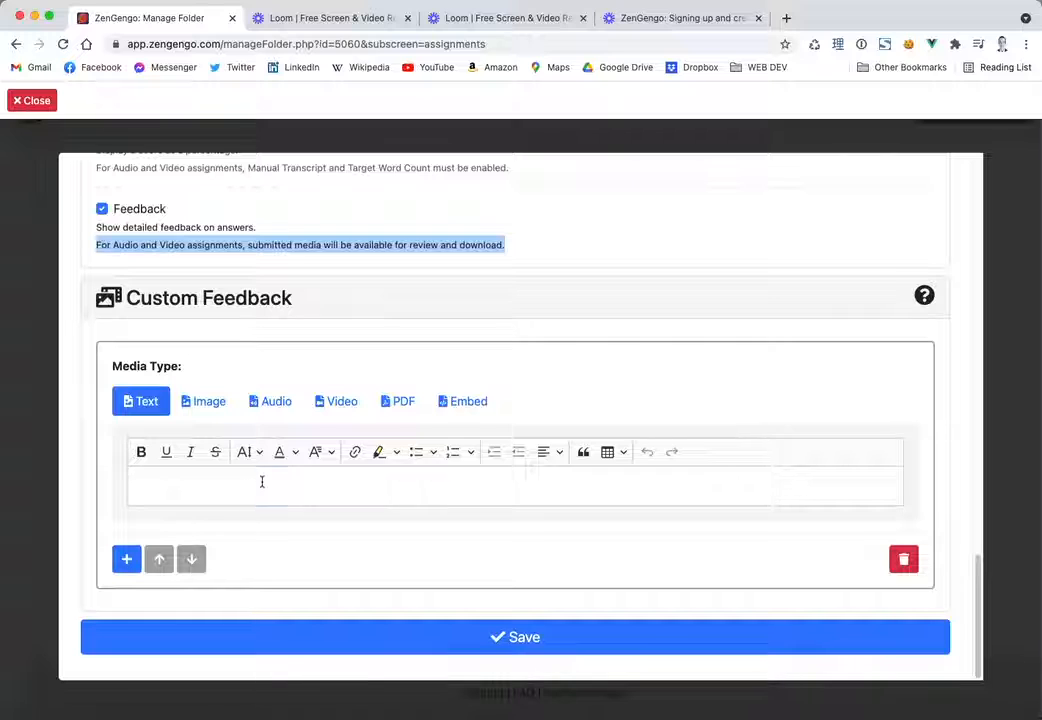
click(262, 482)
text(Th)
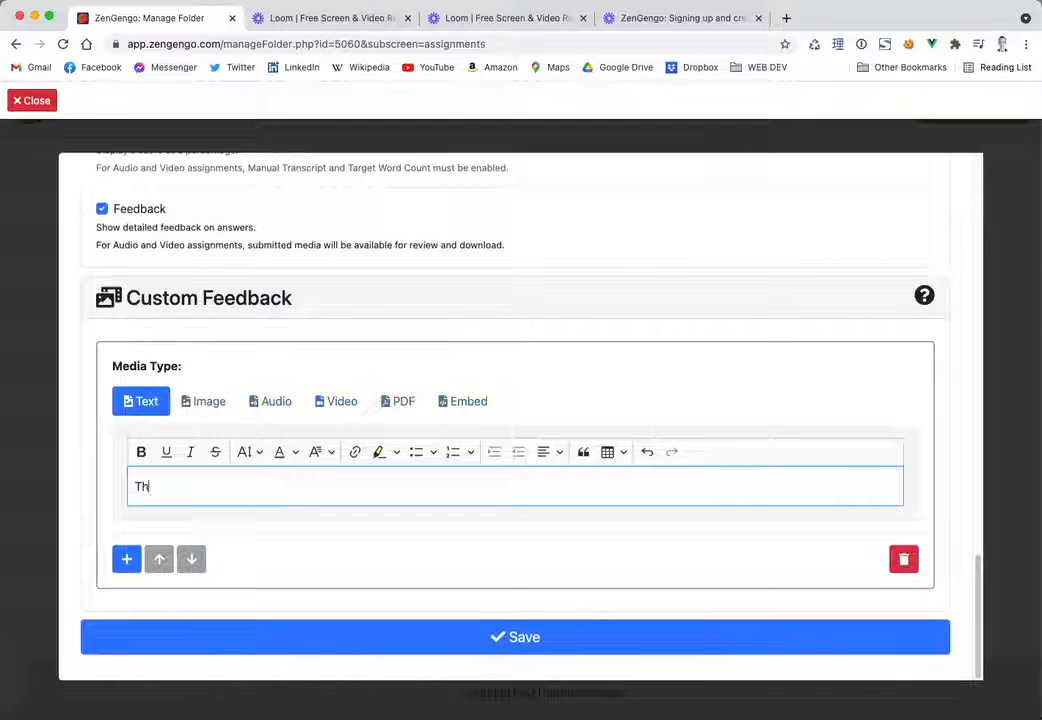
text(ank you for you)
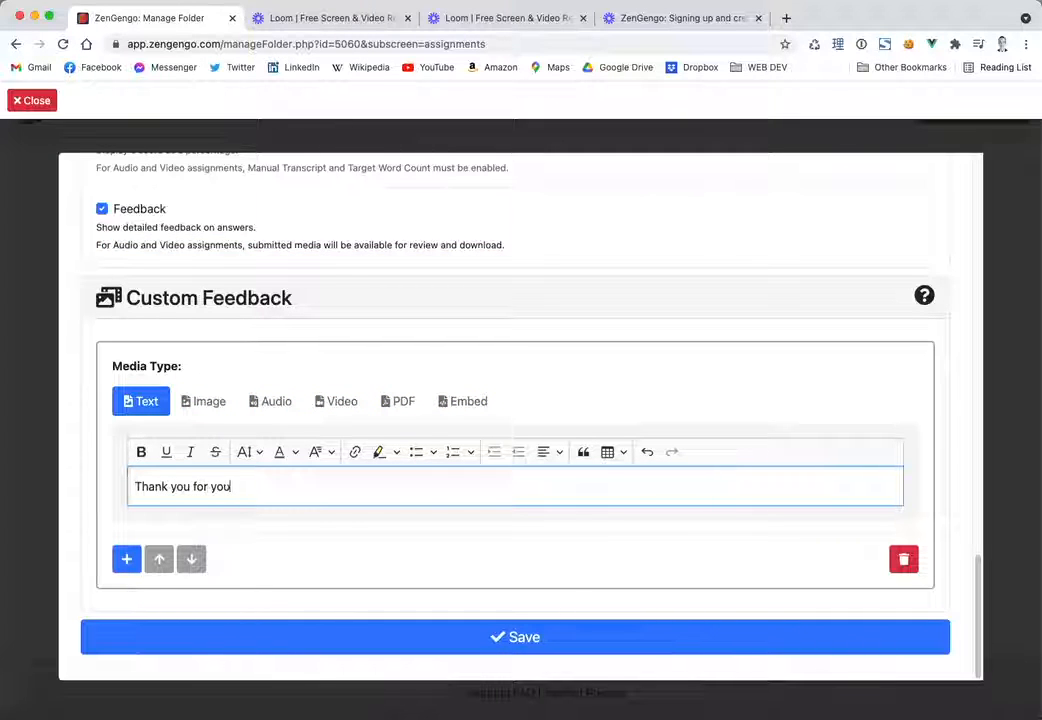
text(r submissions)
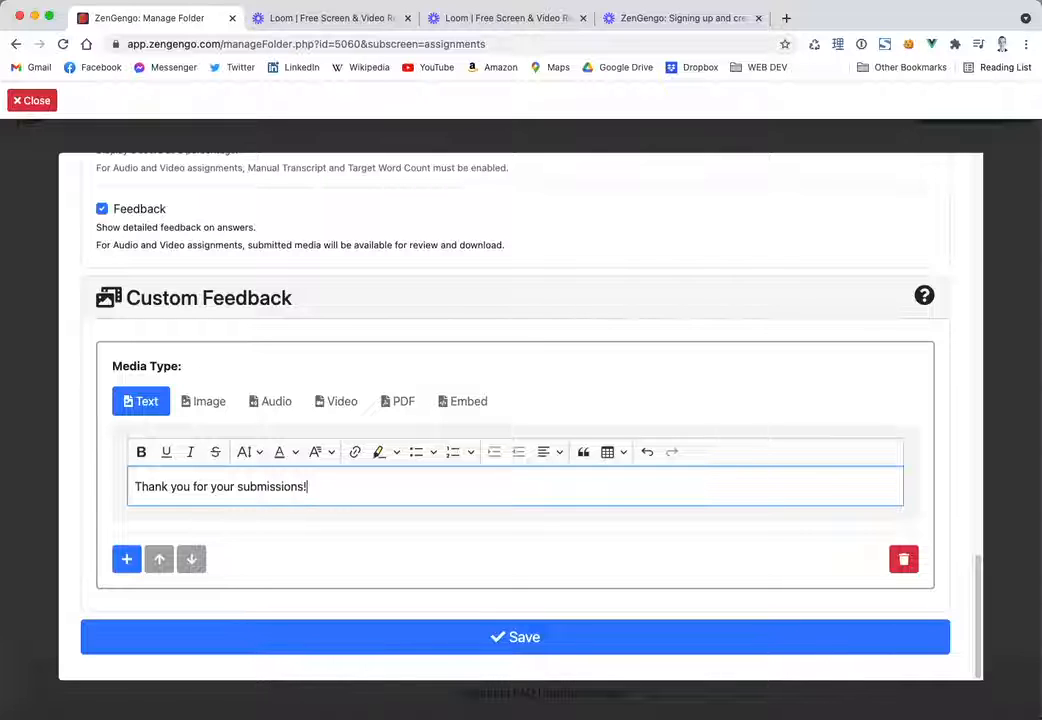
key(BackSpace)
text(!)
- Check over the completed assignment form and save the assignment
scroll(291, 506, up, 15)
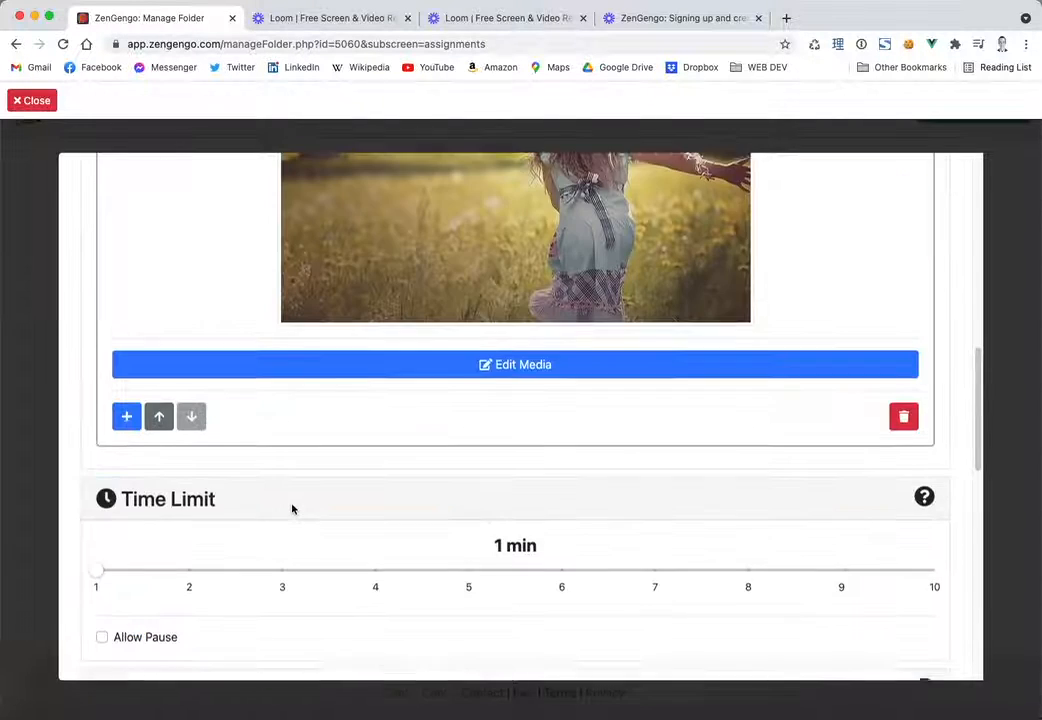
scroll(195, 551, down, 15)
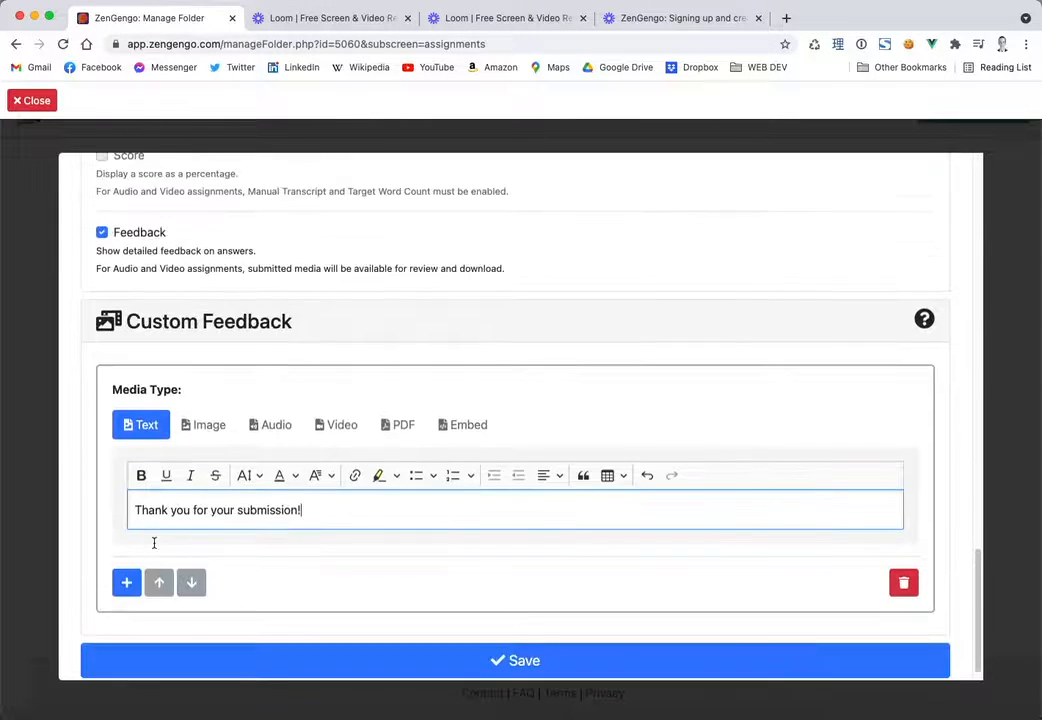
click(277, 636)
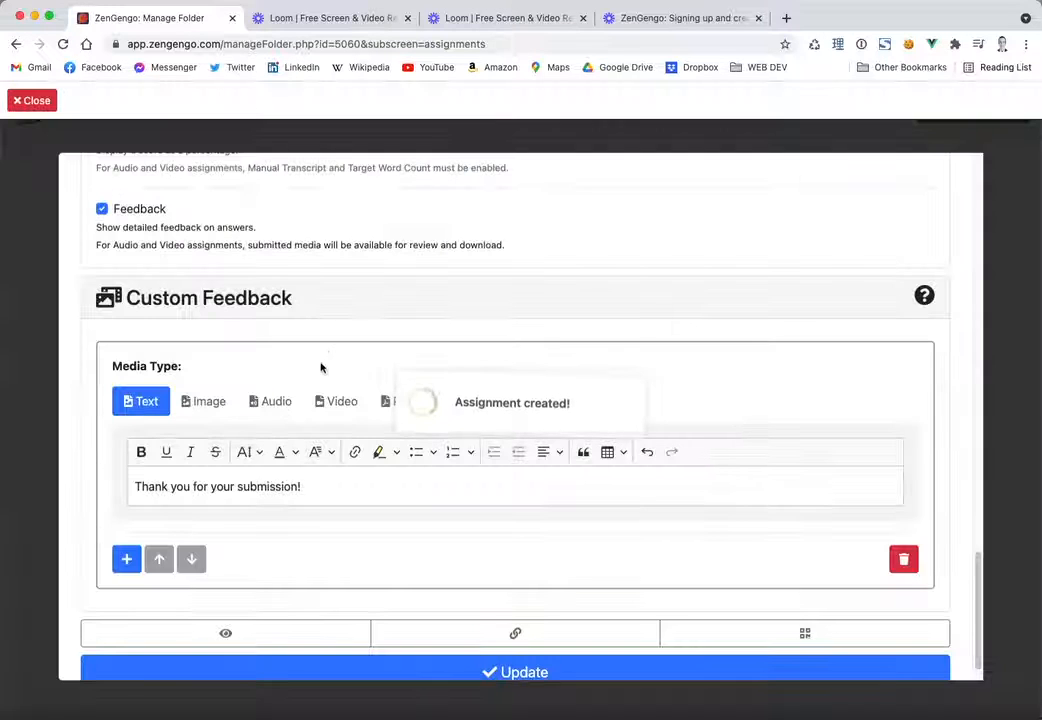
- View the saved assignment's QR code and short link, then open the assignment's student preview at the name field
scroll(190, 476, down, 1)
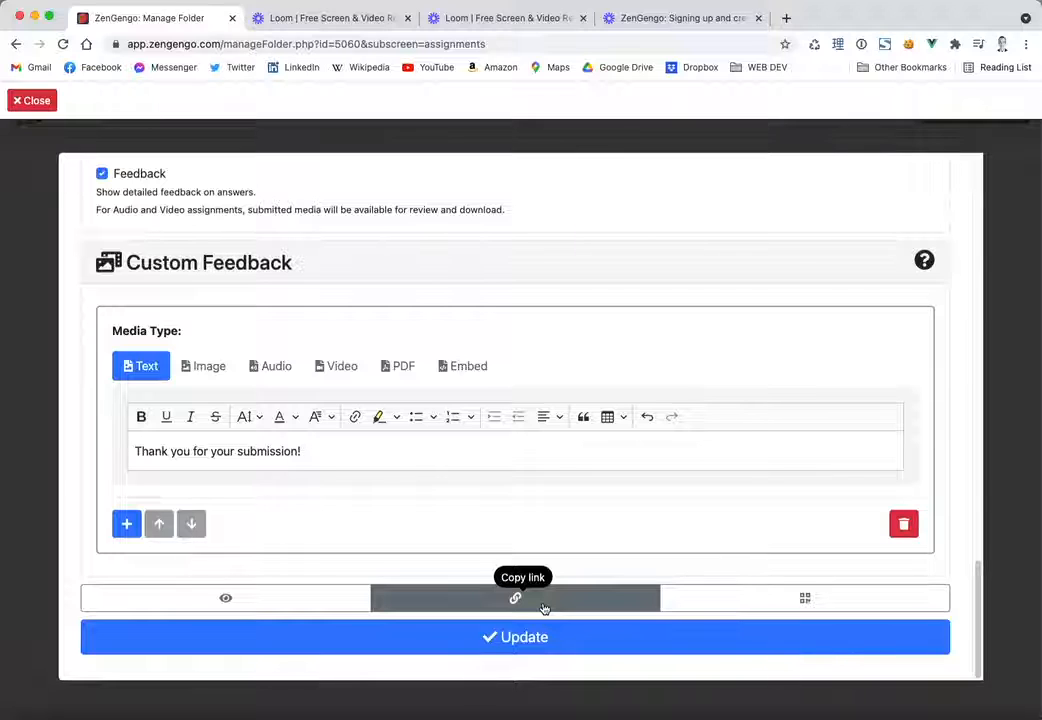
click(804, 600)
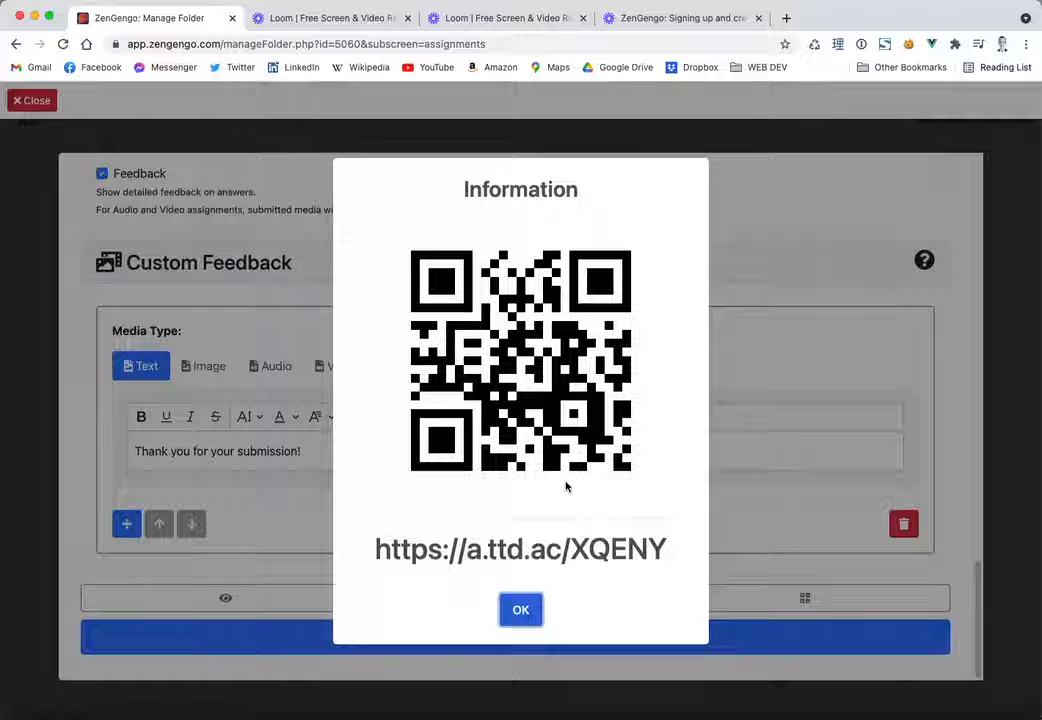
click(521, 609)
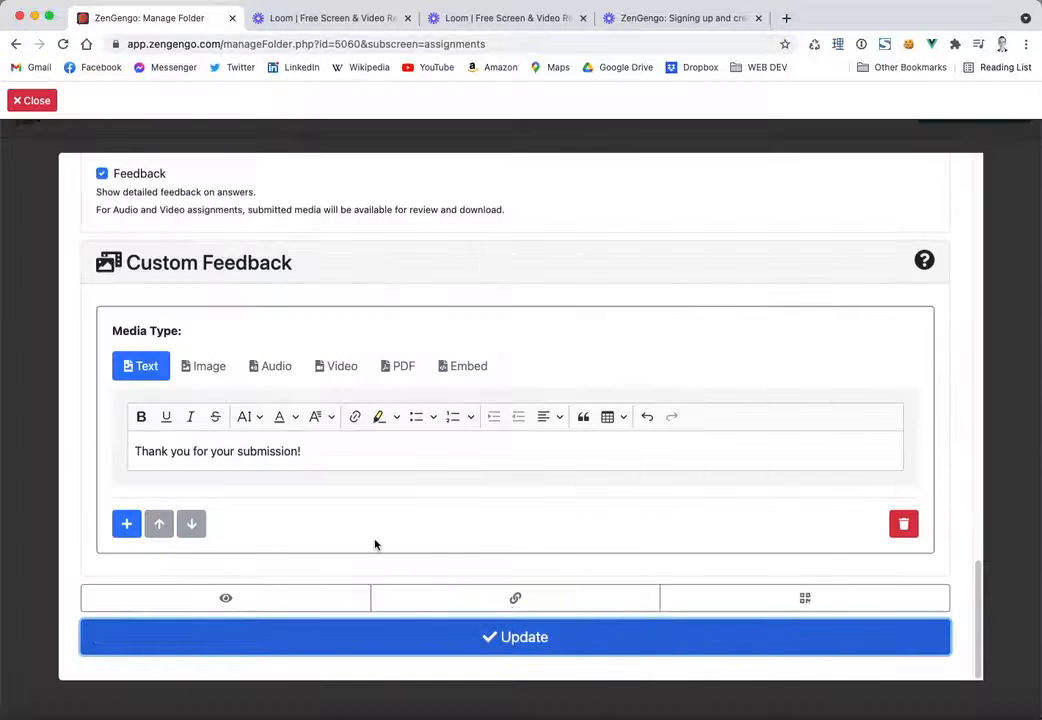
click(222, 598)
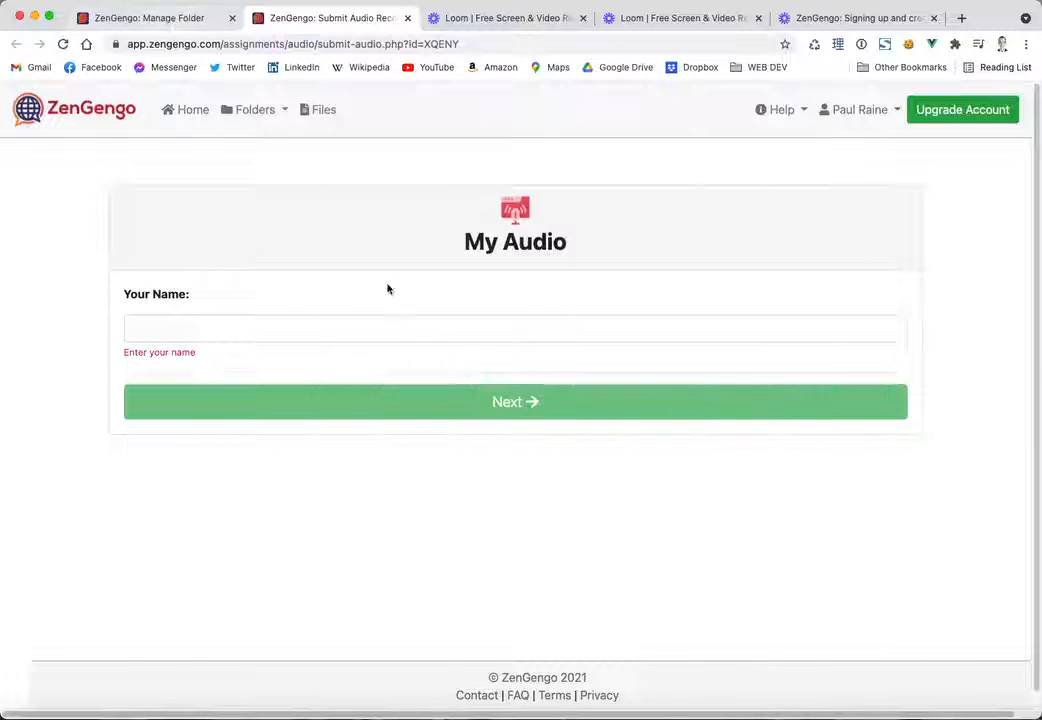
click(204, 328)
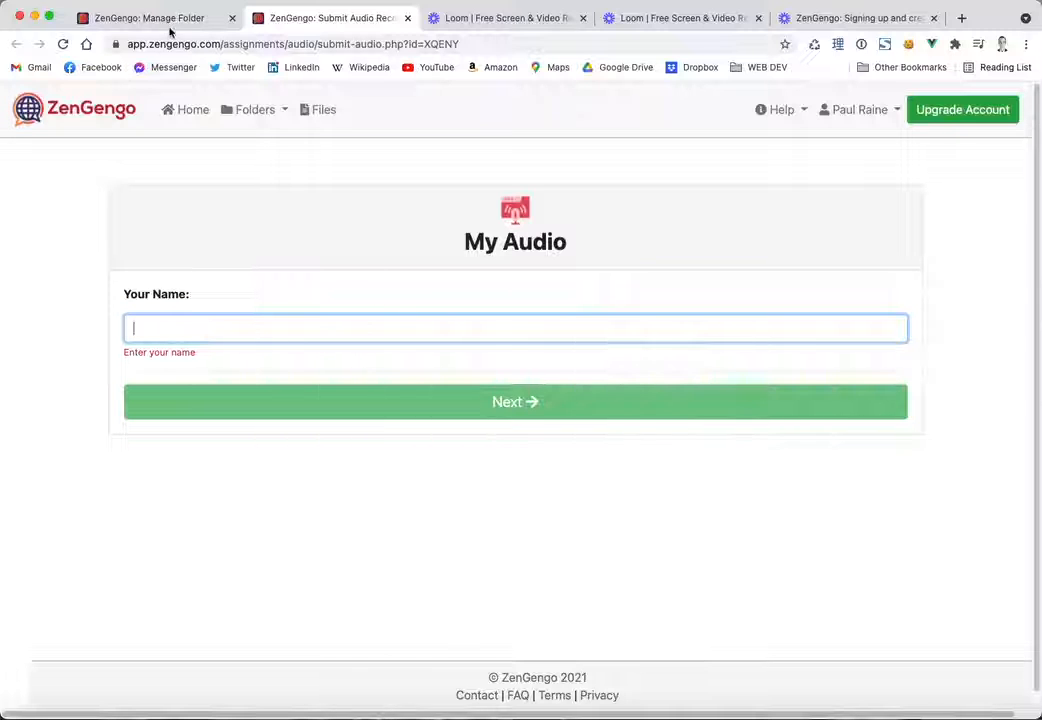
- Set the My Class folder's submission settings to also collect student email, and save them
click(139, 22)
click(31, 98)
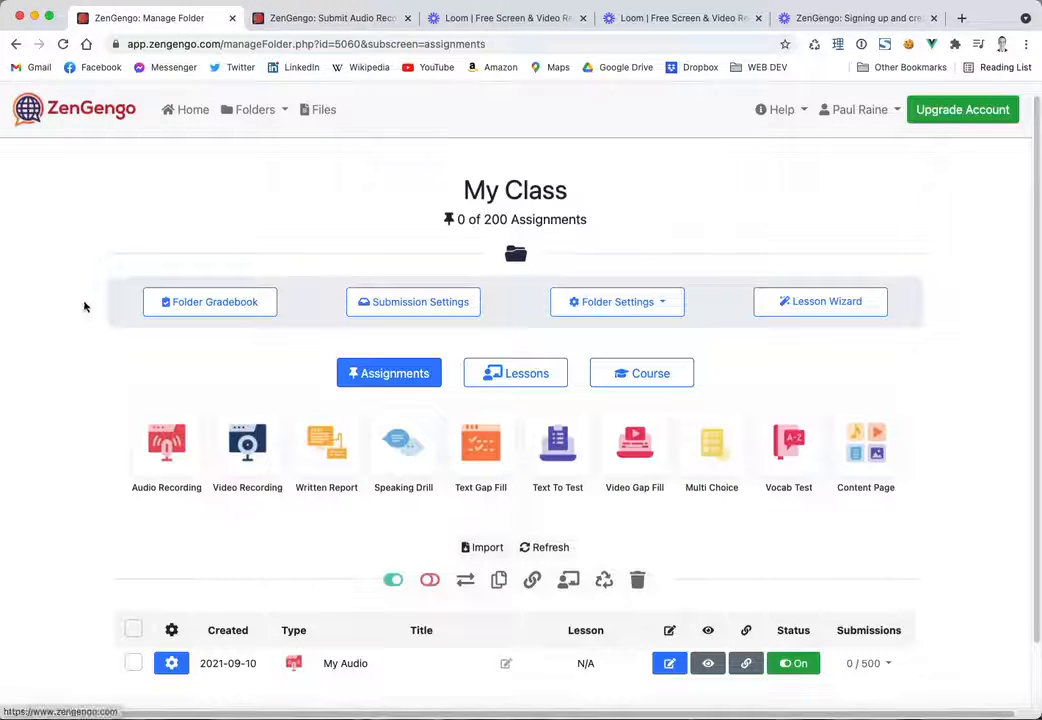
click(452, 307)
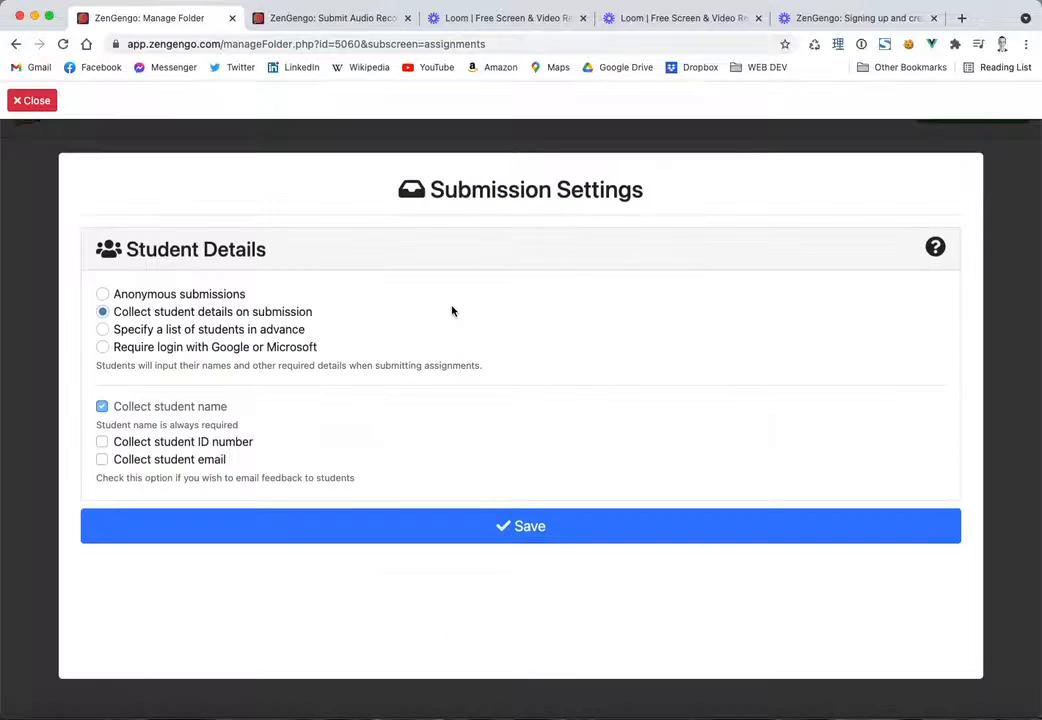
click(33, 100)
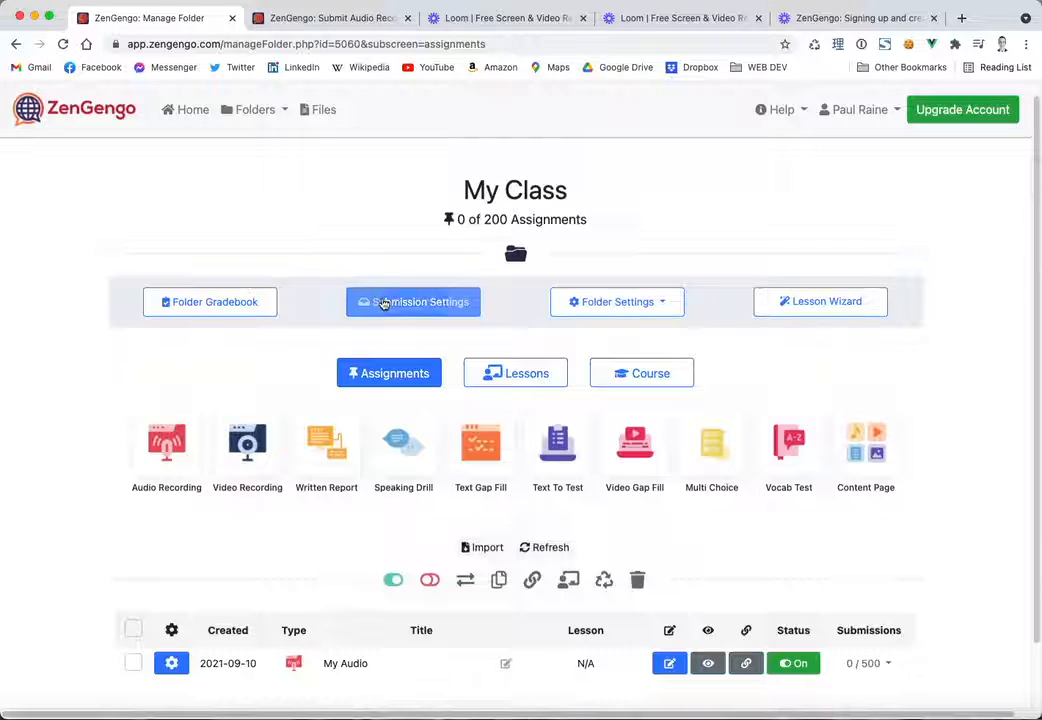
click(381, 302)
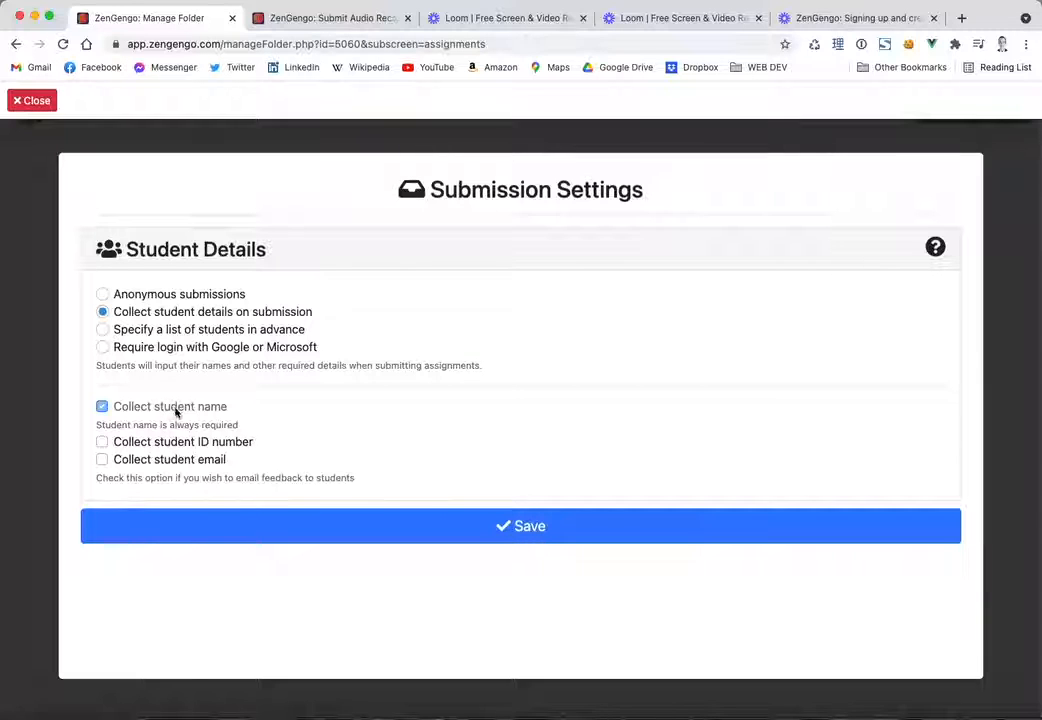
click(144, 461)
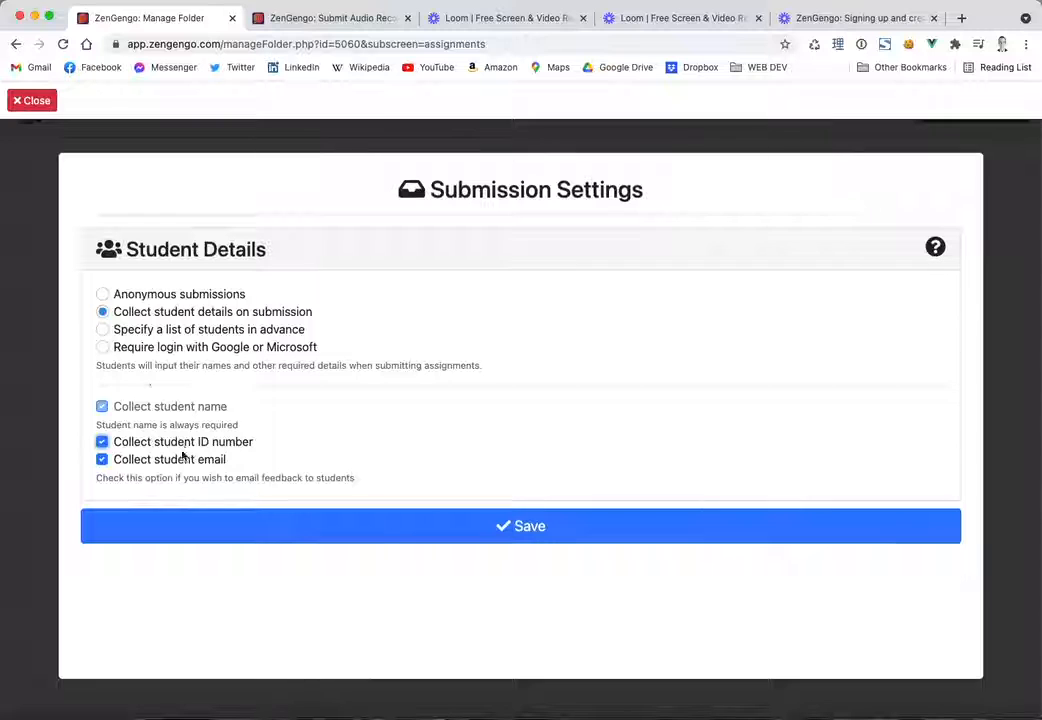
click(386, 535)
- Reload the student submission page and examine the My Audio text prompt, picture, recorder and submit area
click(320, 14)
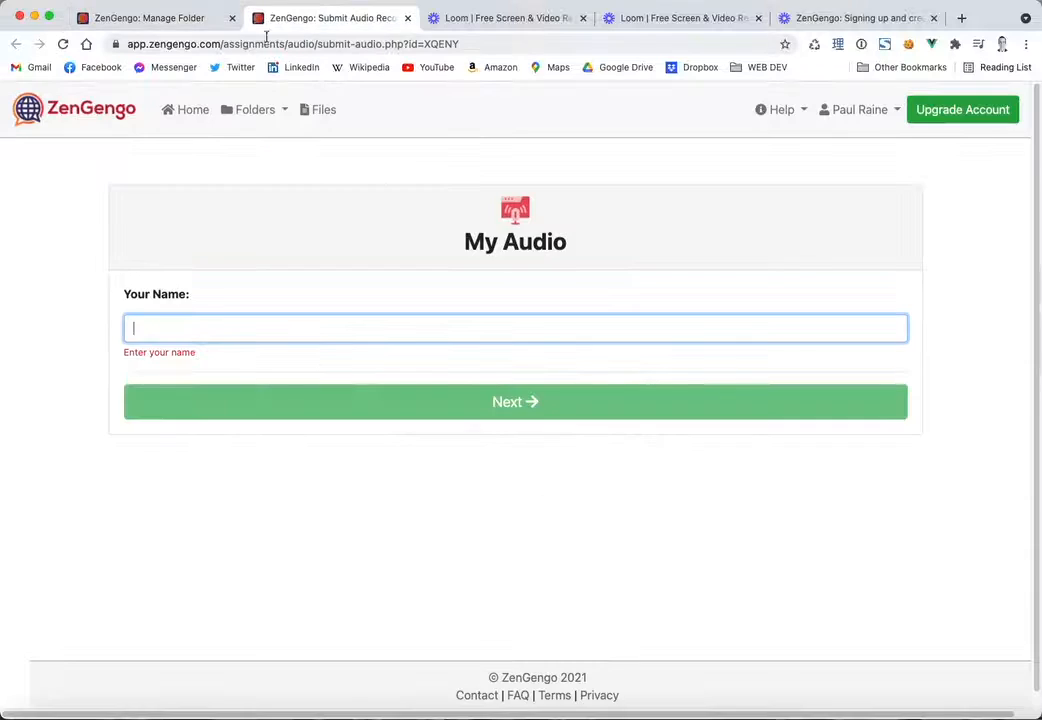
click(62, 44)
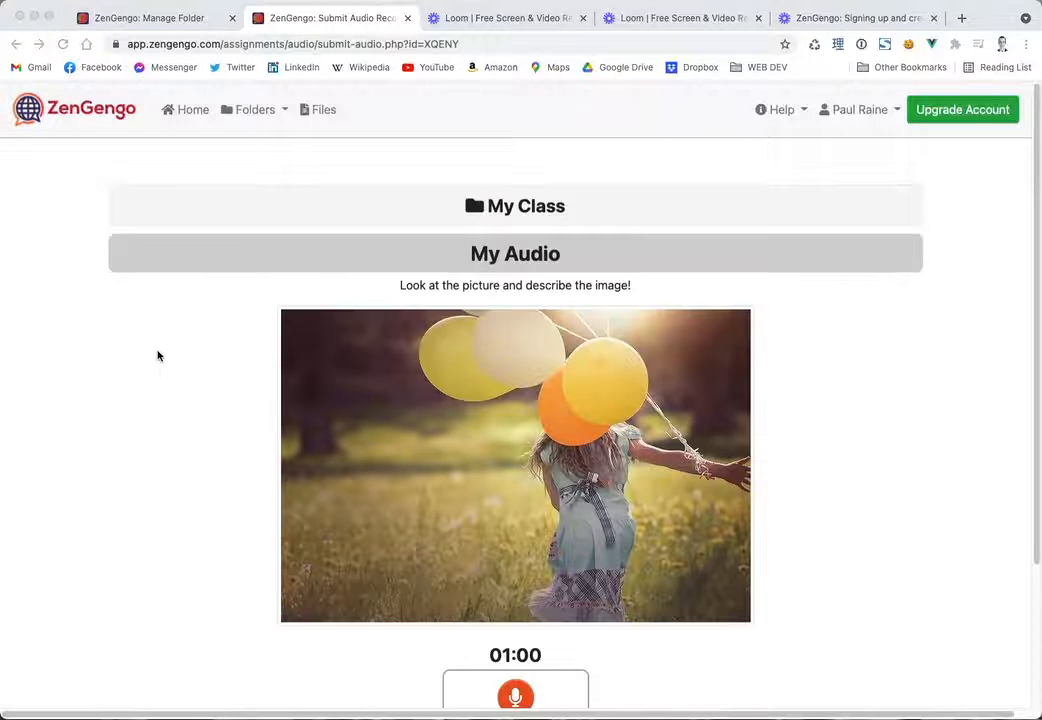
scroll(158, 477, down, 2)
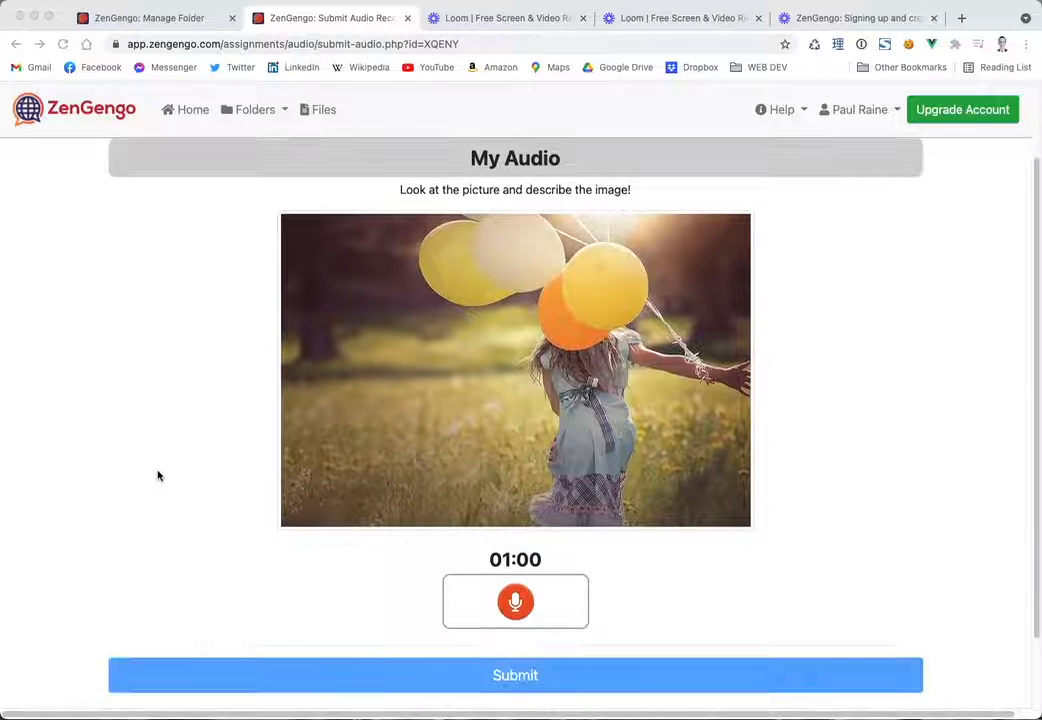
scroll(150, 475, up, 2)
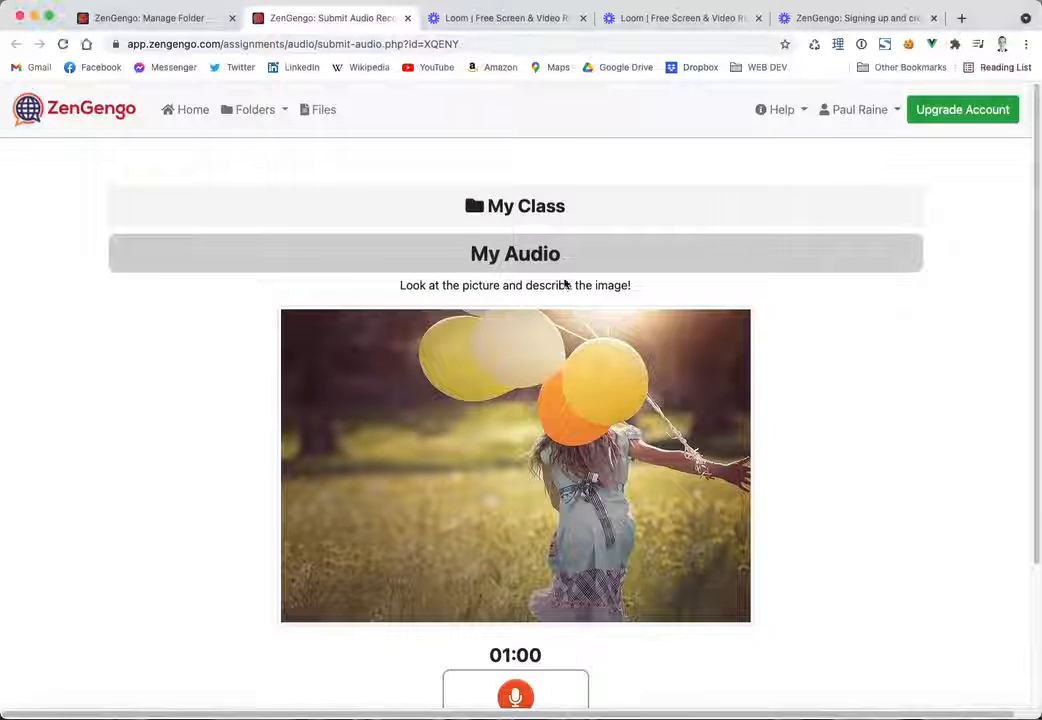
scroll(563, 284, down, 1)
scroll(406, 456, down, 3)
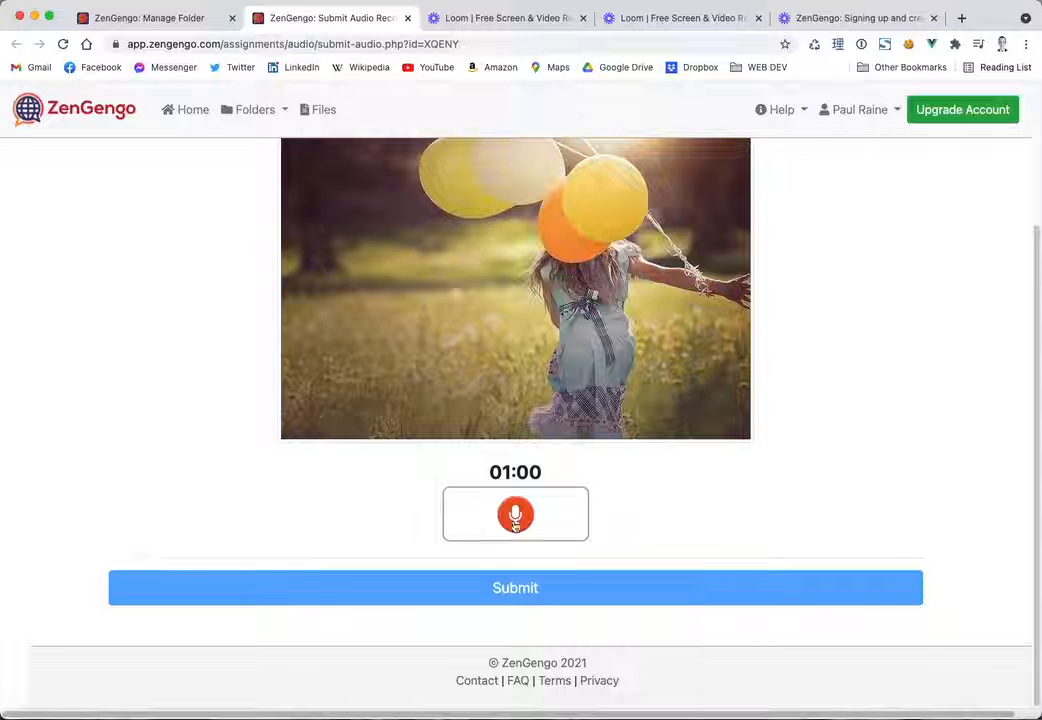
scroll(199, 411, up, 4)
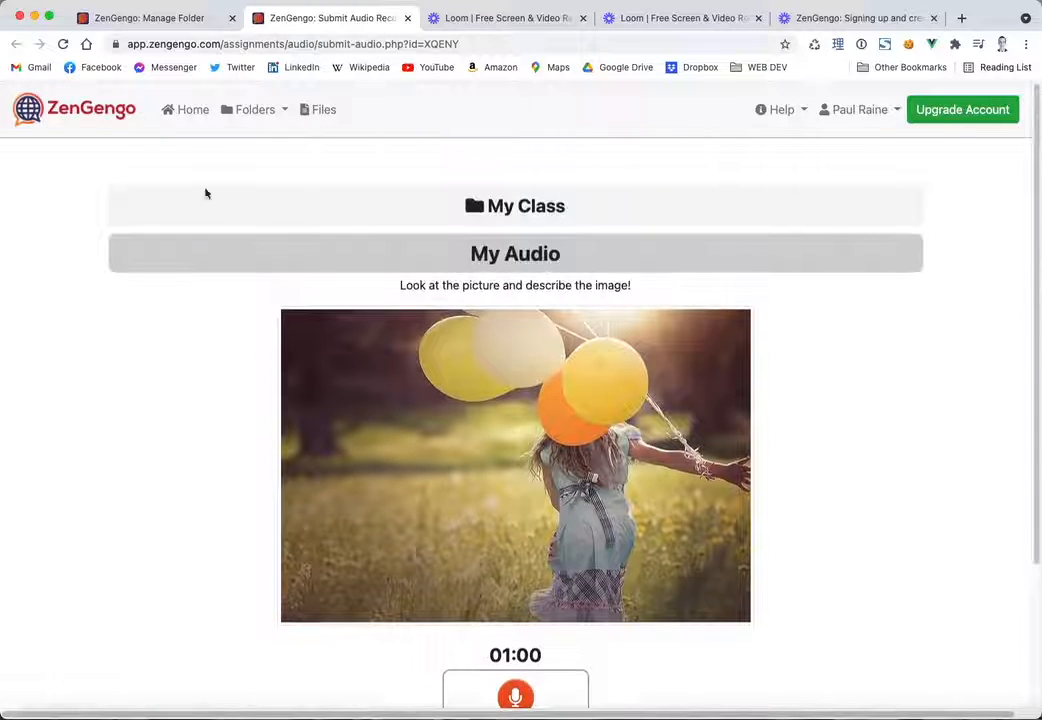
- Return to the My Class folder, close its submission settings and refresh the assignment list
click(160, 18)
click(33, 100)
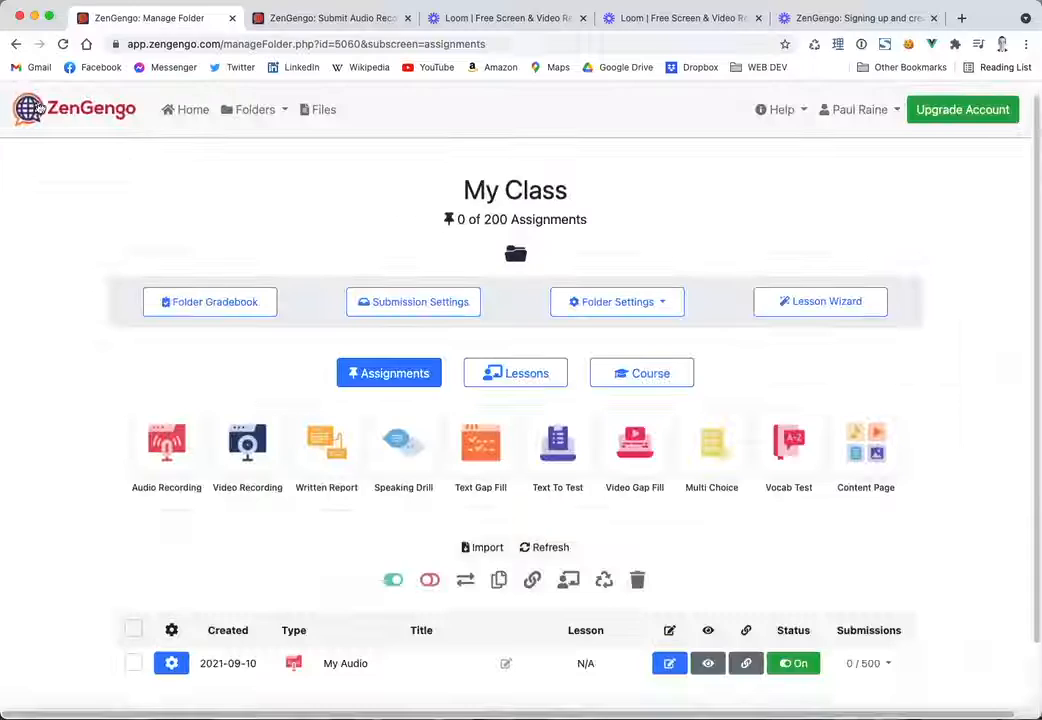
scroll(95, 398, down, 2)
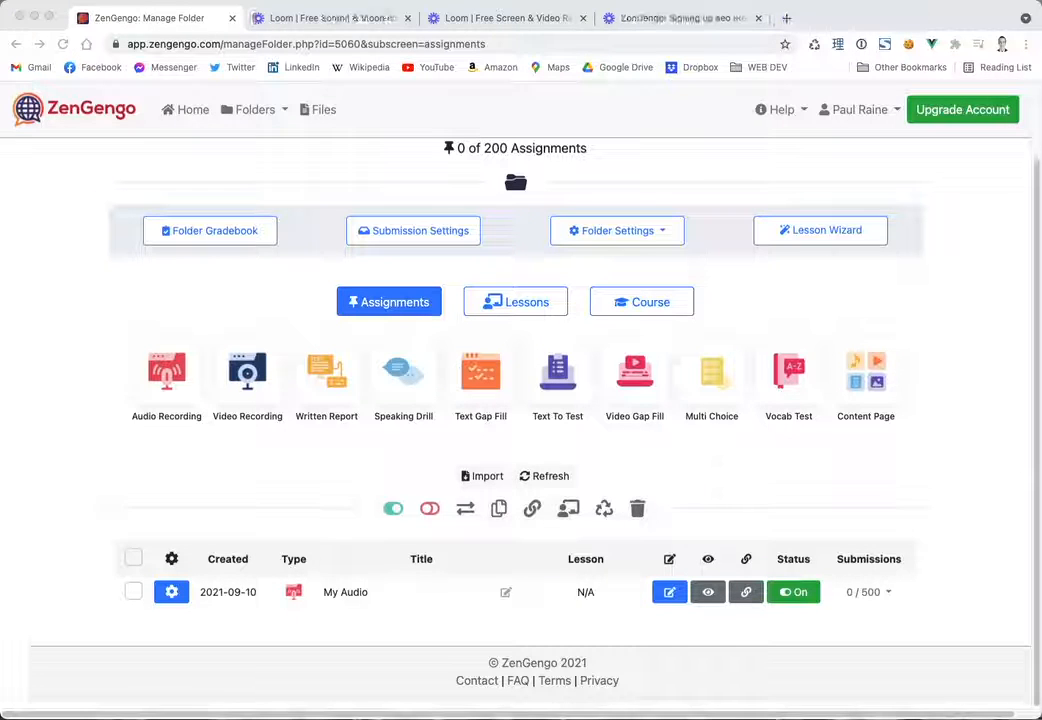
click(46, 353)
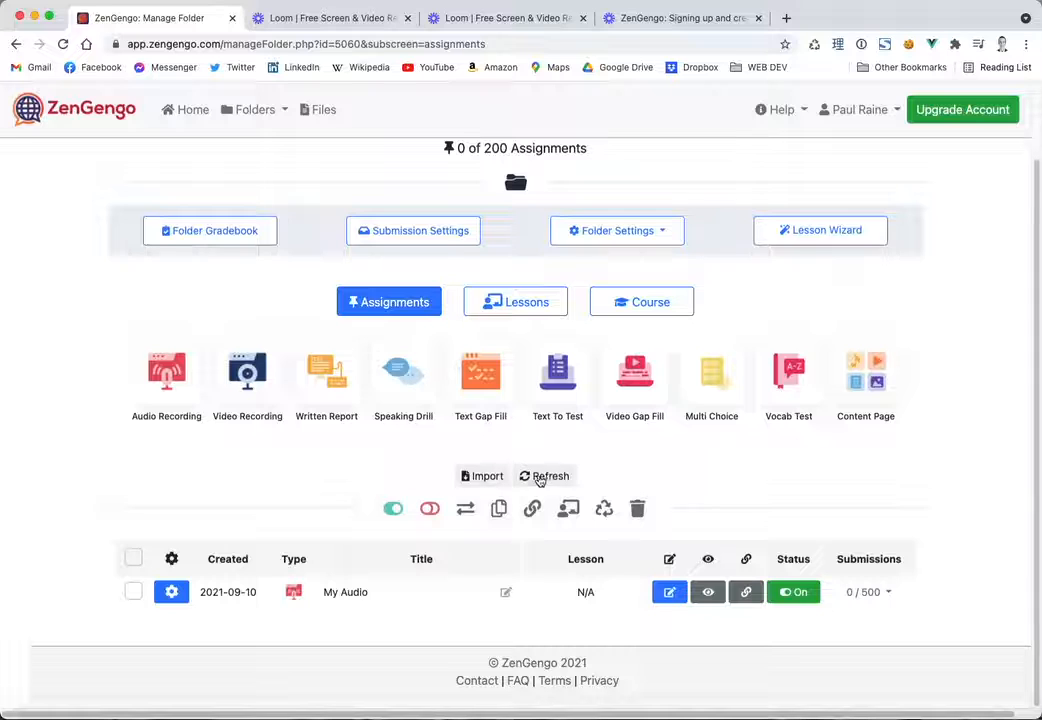
click(548, 478)
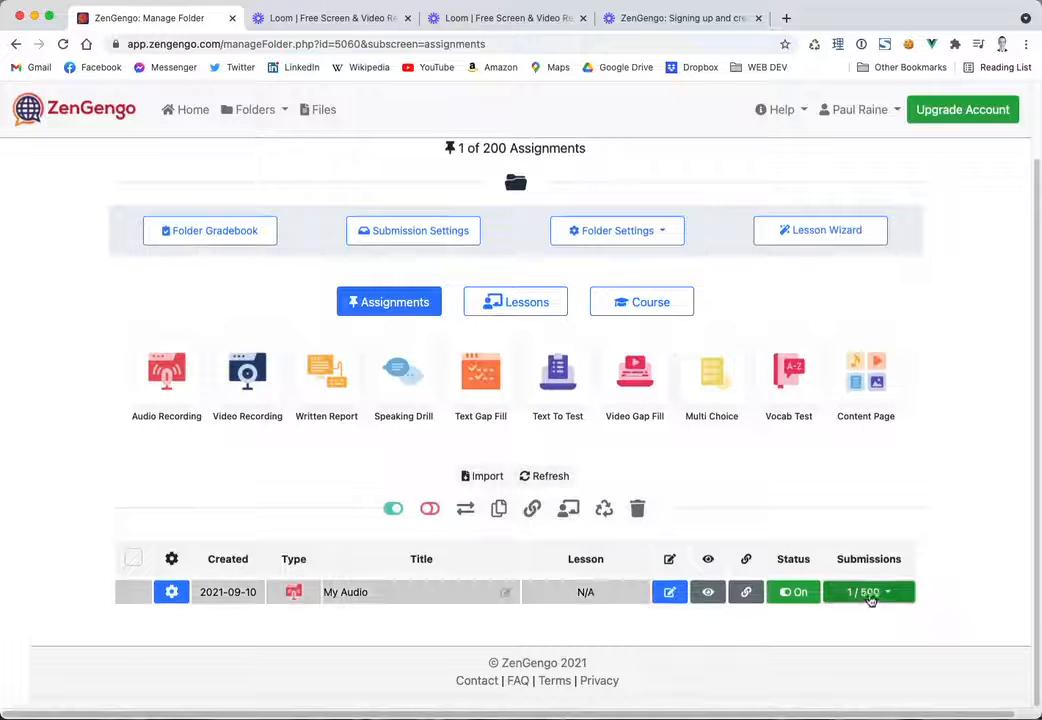
- View the submissions for My Audio and play the submitted recording
click(869, 600)
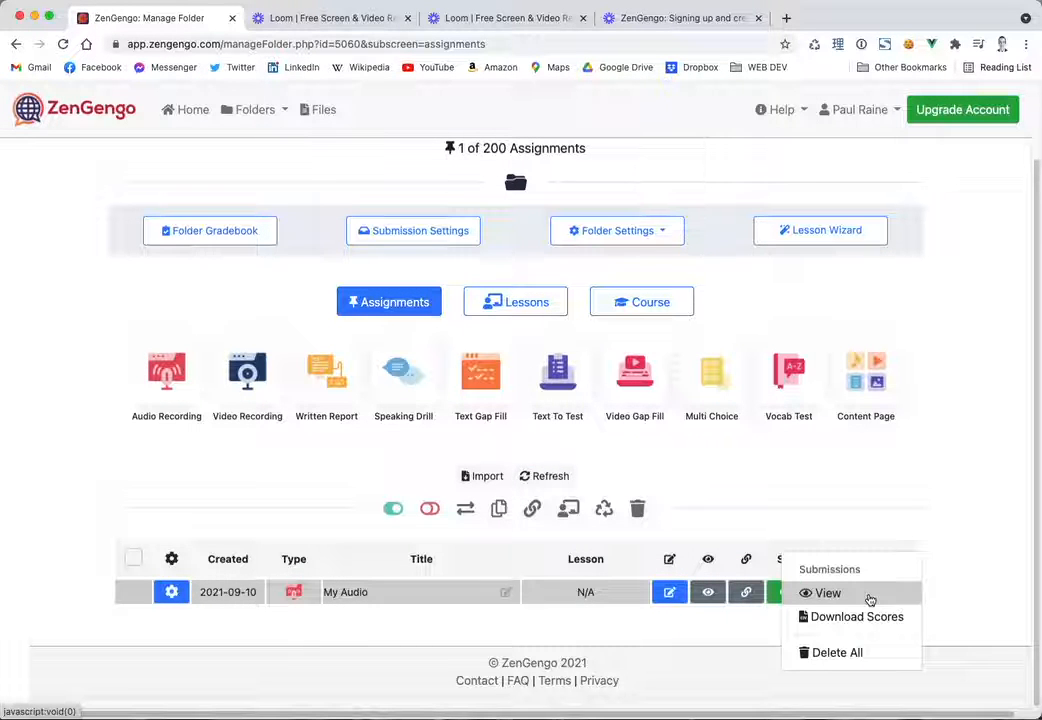
click(869, 598)
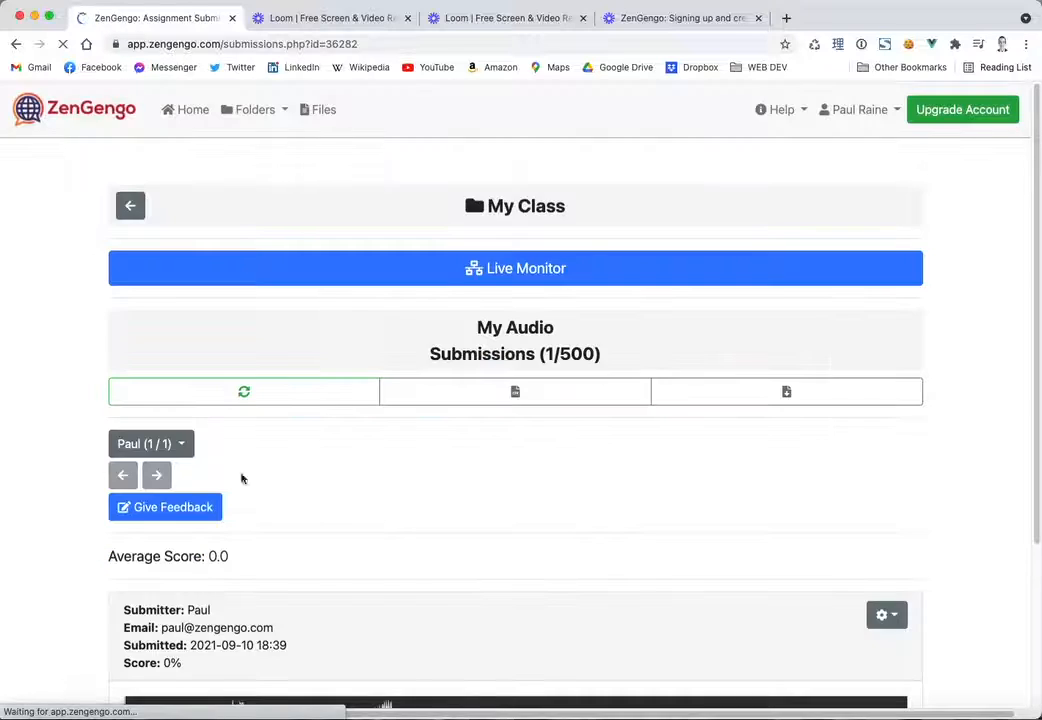
scroll(70, 472, down, 5)
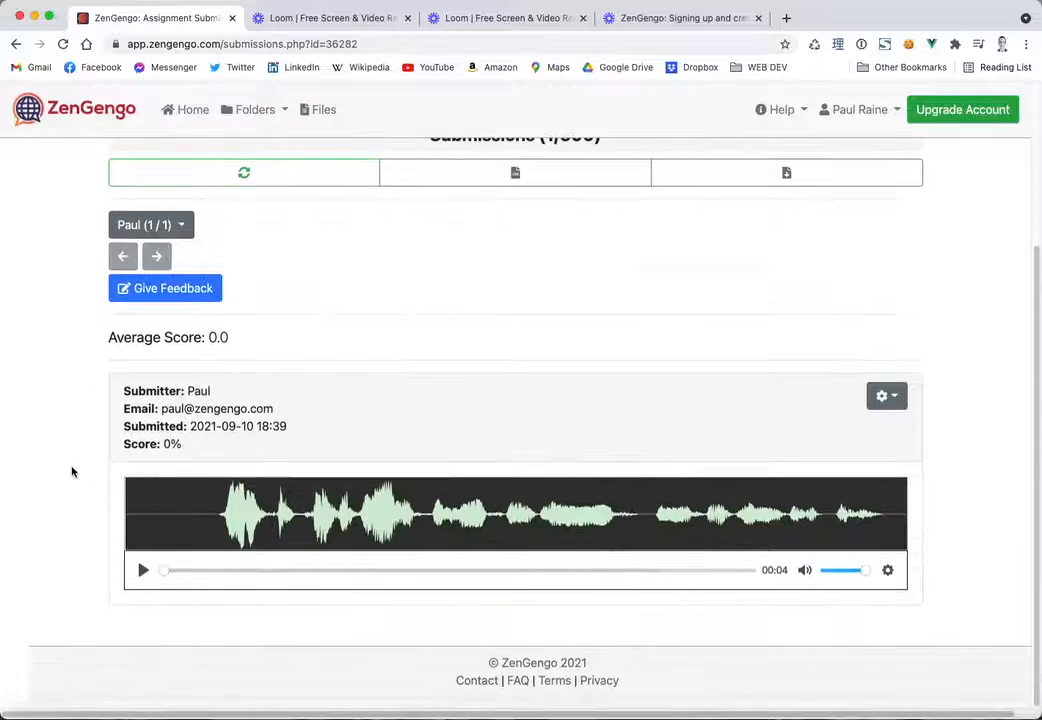
click(143, 571)
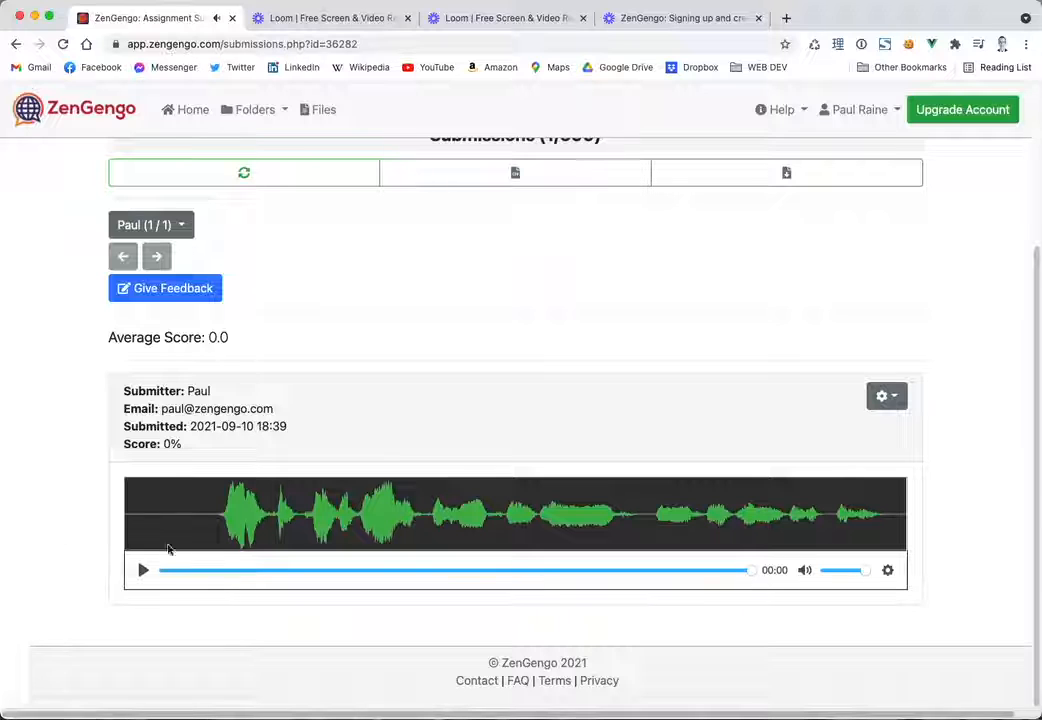
- Go back from the submissions page to the My Class folder's assignment list
scroll(65, 453, up, 3)
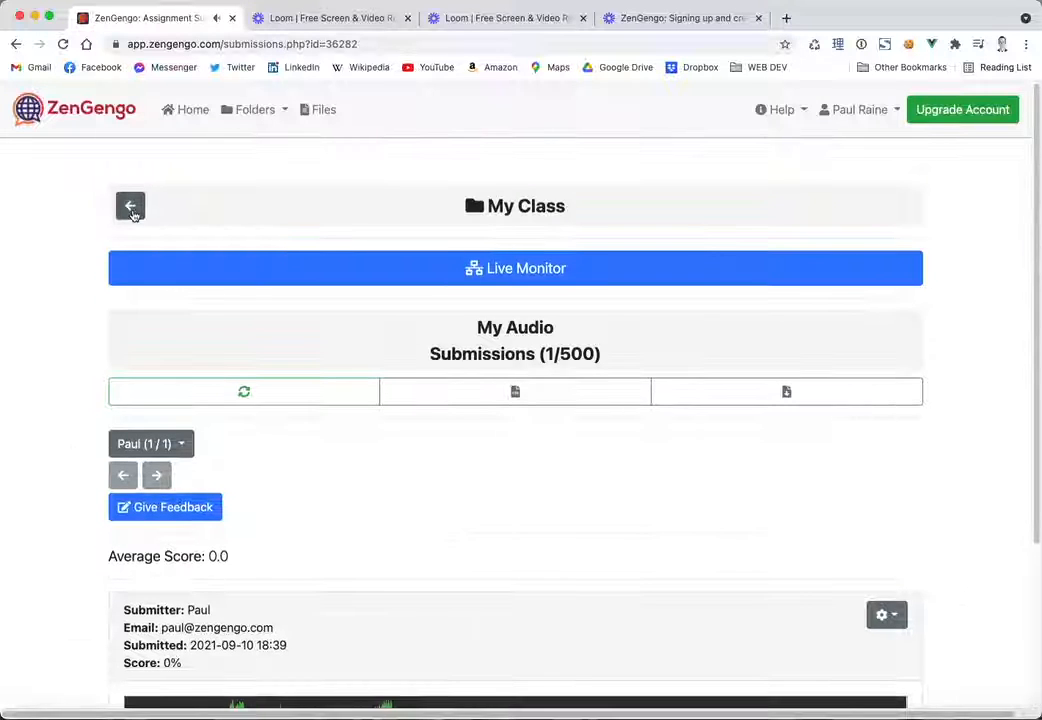
click(131, 207)
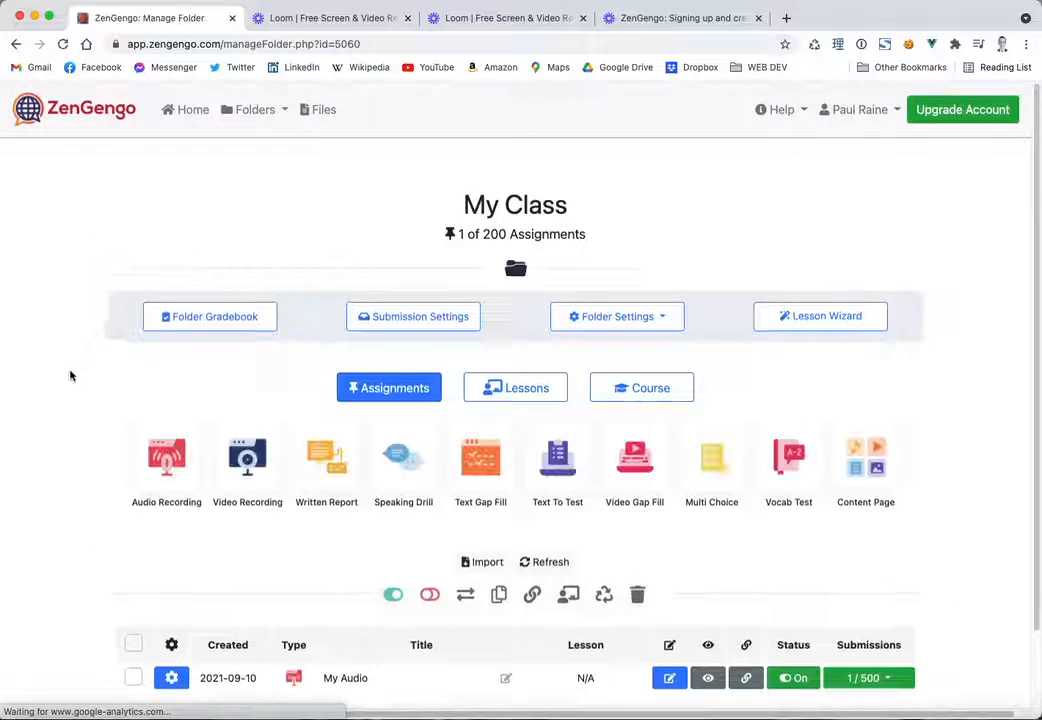
scroll(67, 503, down, 2)
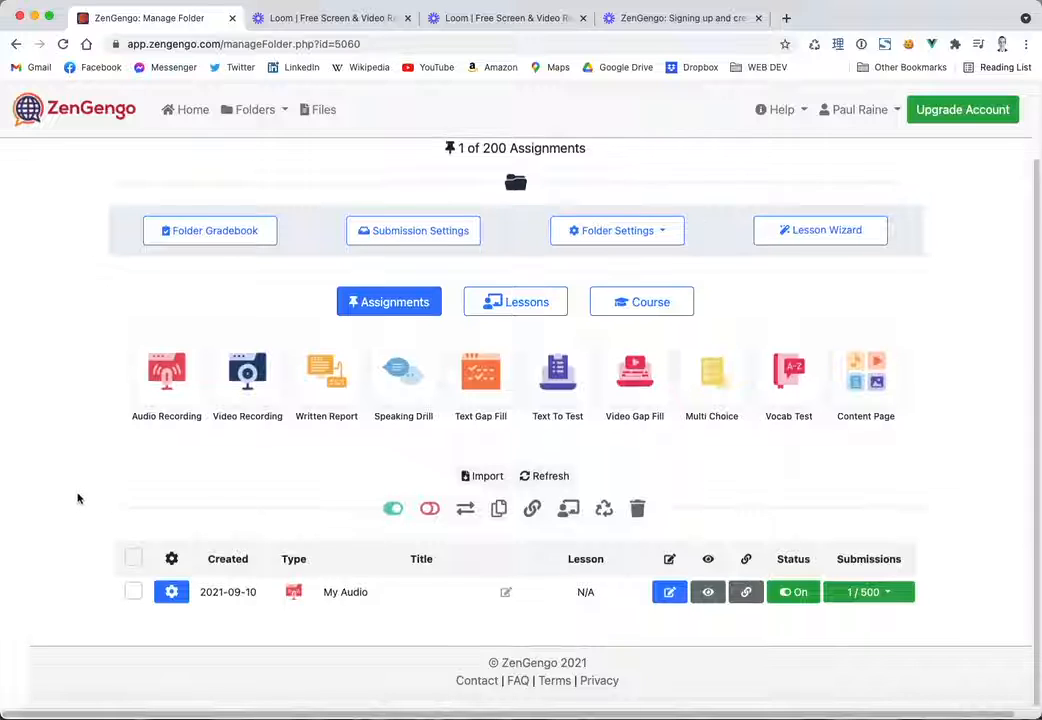